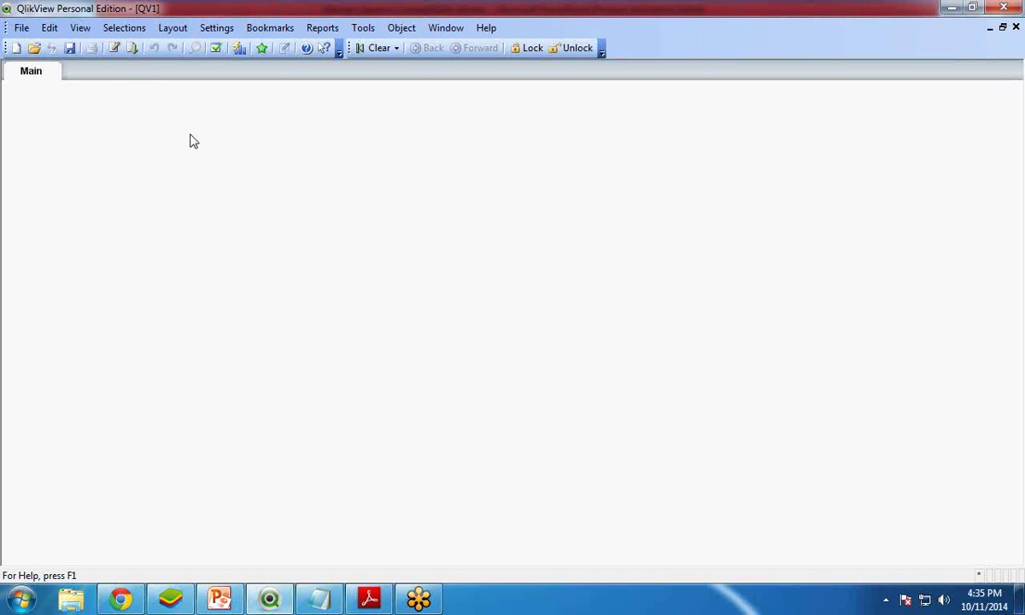
Insert a LOAD statement for Quantity, Customer and City from Customer_info.xls into the script.
{"action": "left_click", "coordinate": [113, 49]}
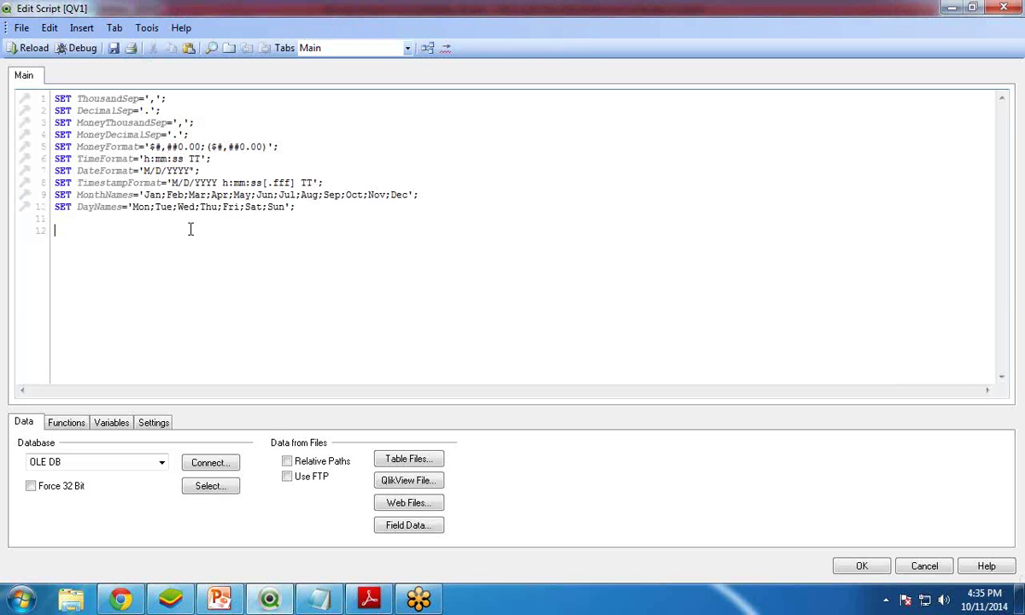
{"action": "left_click", "coordinate": [404, 462]}
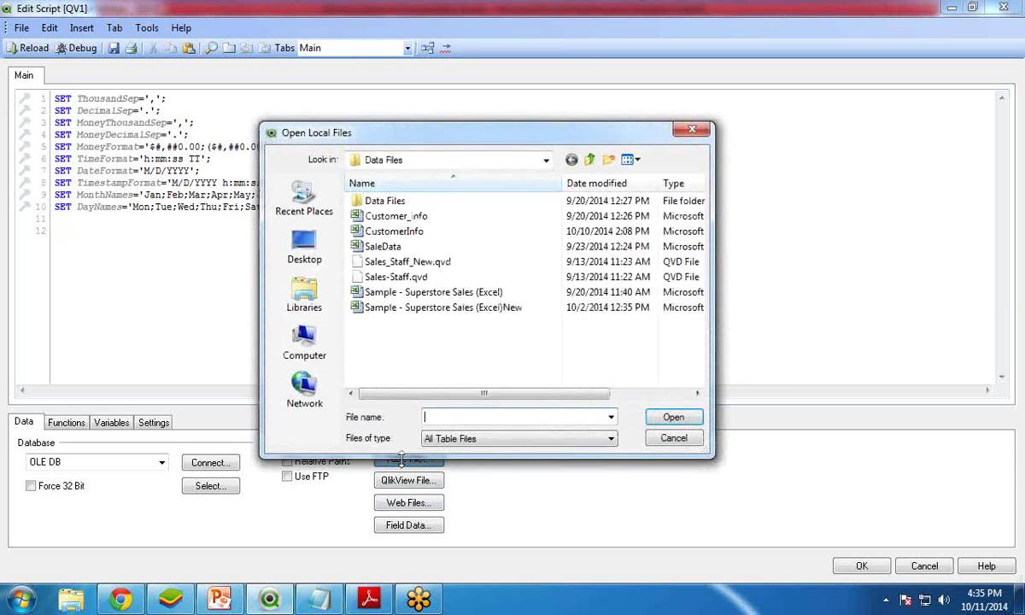
{"action": "left_click", "coordinate": [395, 217]}
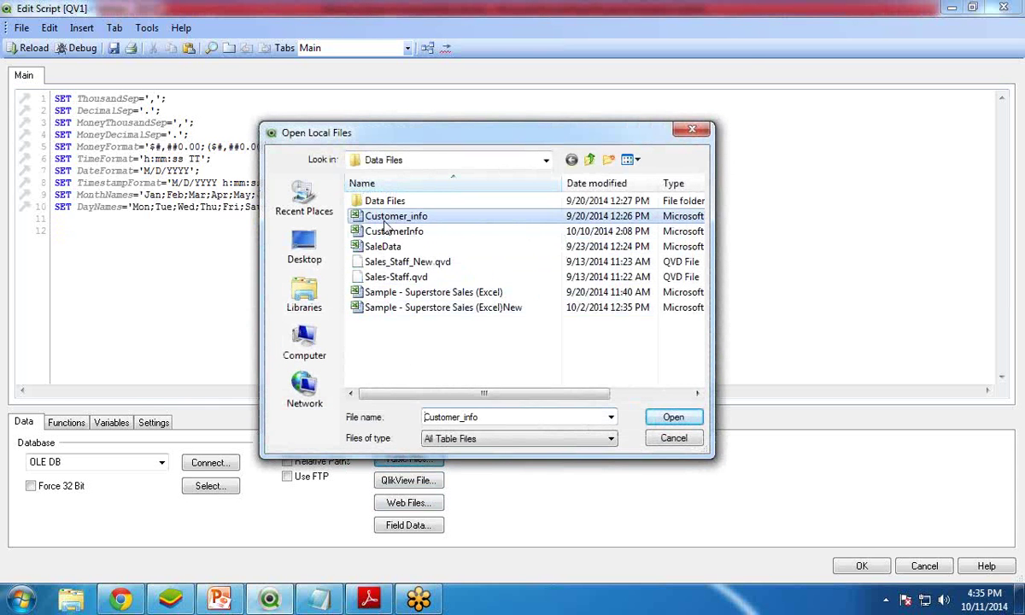
{"action": "left_click", "coordinate": [671, 417]}
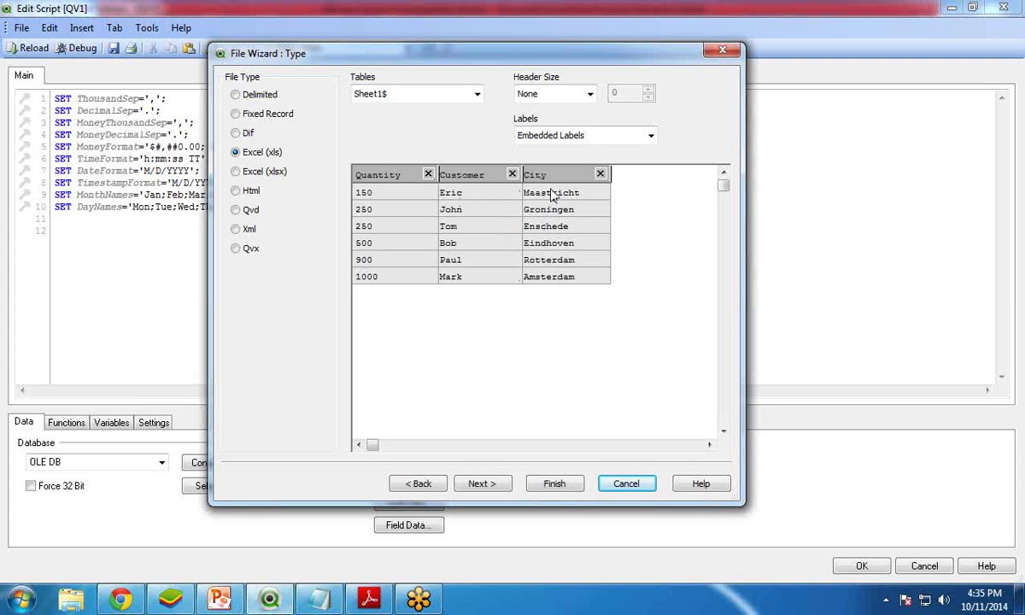
{"action": "left_click", "coordinate": [555, 484]}
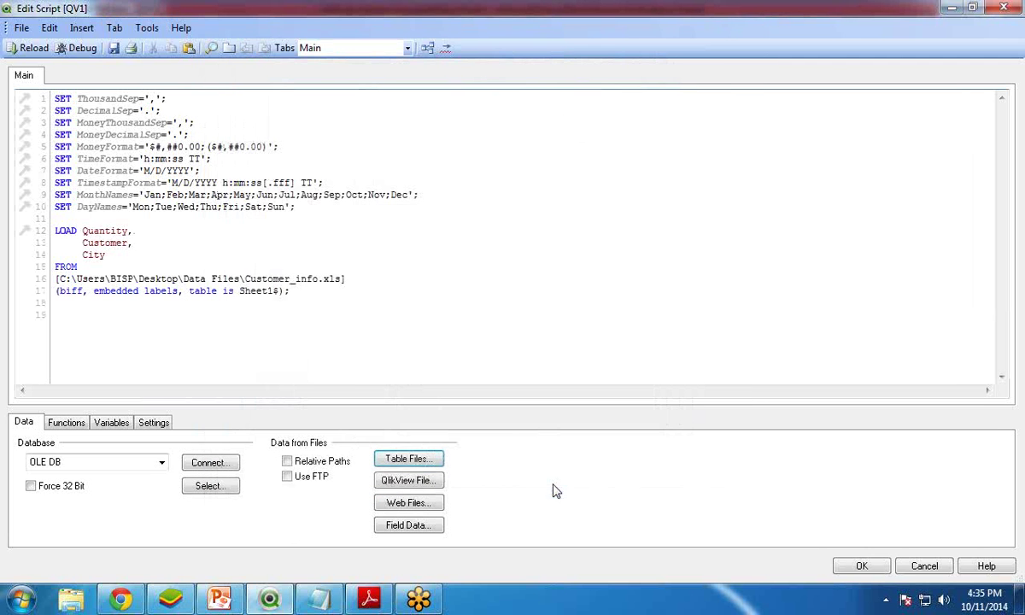
Name the loaded table 'CustomerTable:' on a new line above the LOAD statement.
{"action": "left_click", "coordinate": [66, 216]}
{"action": "key", "text": "Return"}
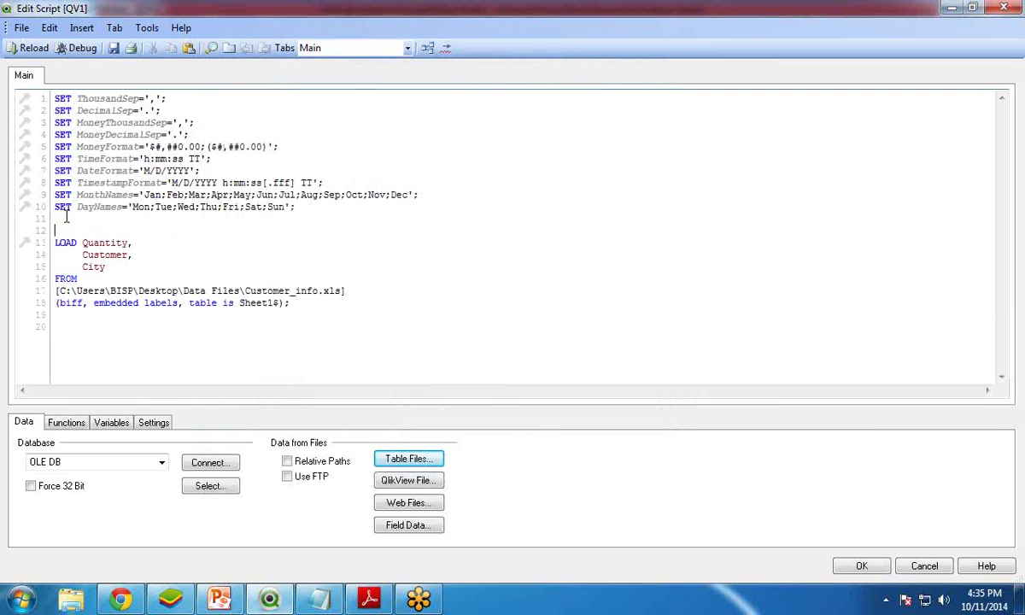
{"action": "type", "text": "Custom"}
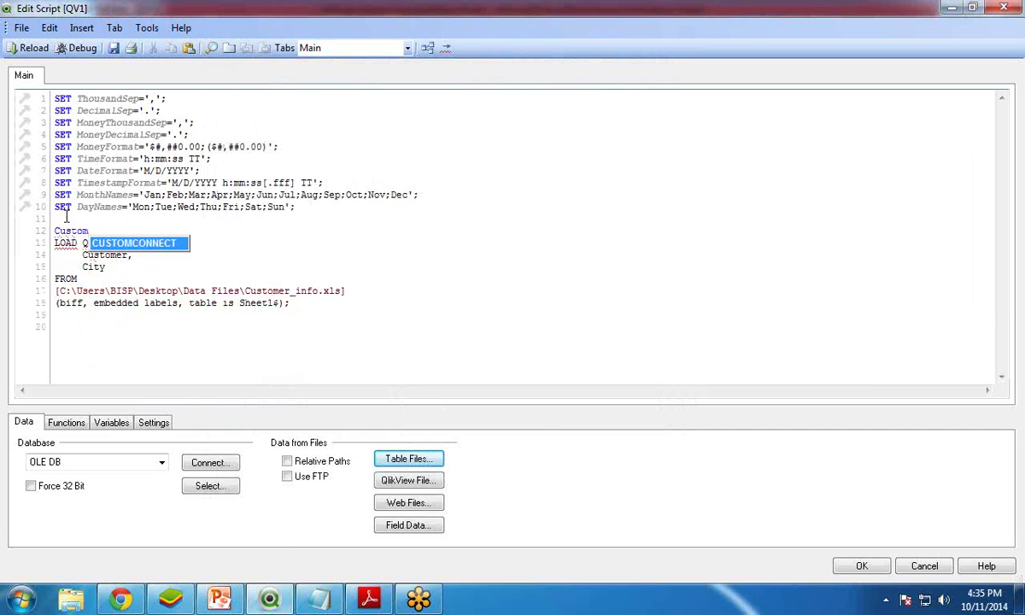
{"action": "type", "text": "erTabe"}
{"action": "key", "text": "BackSpace"}
{"action": "type", "text": "le:"}
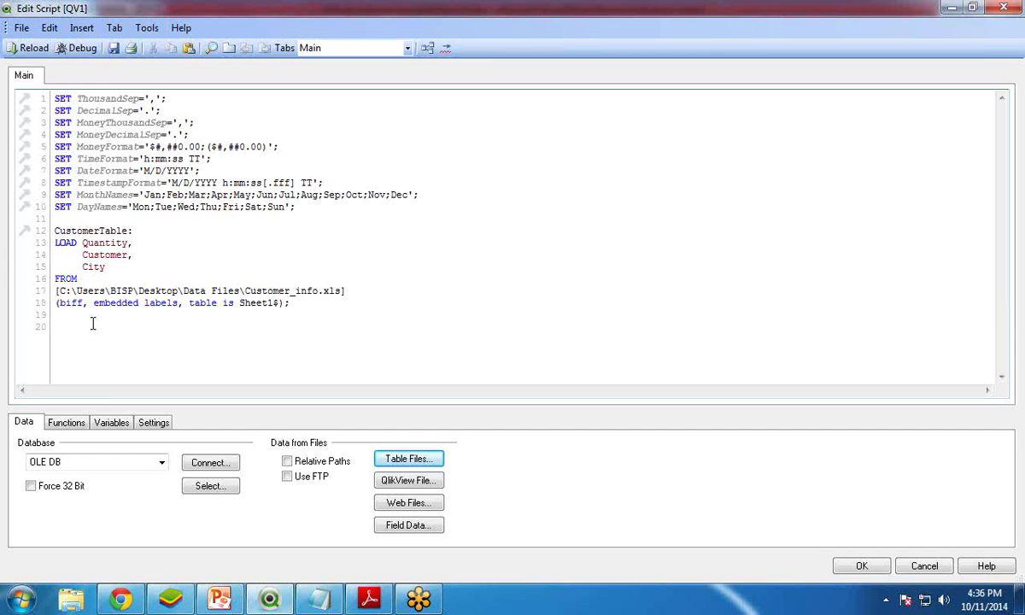
{"action": "left_click_drag", "start_coordinate": [82, 267], "coordinate": [108, 267]}
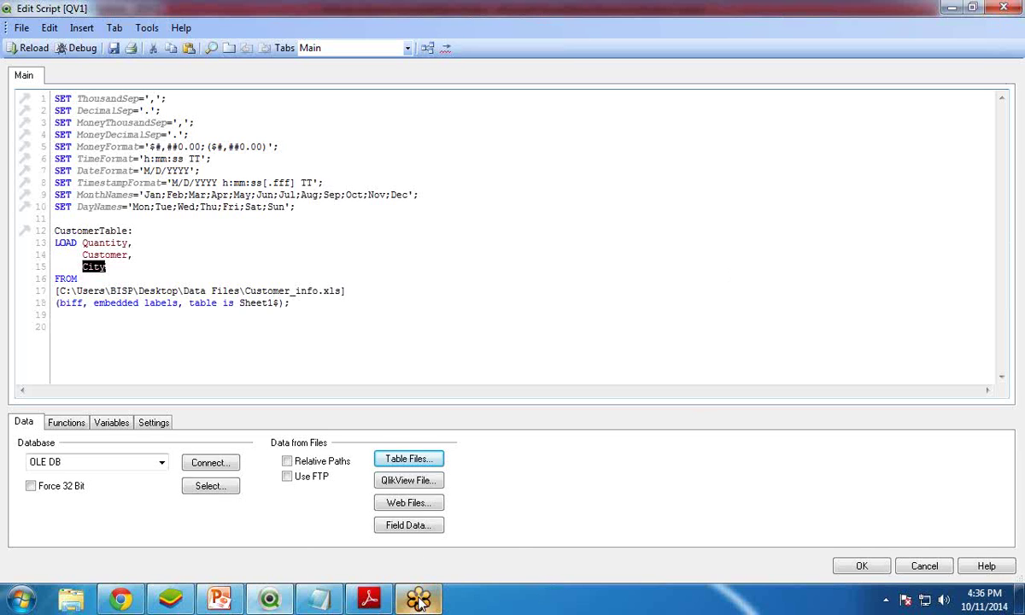
Copy the loop from 'let noRows' to 'next i;' from Notepad and paste it below the CustomerTable load.
{"action": "left_click", "coordinate": [318, 604]}
{"action": "scroll", "coordinate": [143, 257], "scroll_direction": "up", "scroll_amount": 20}
{"action": "scroll", "coordinate": [143, 257], "scroll_direction": "up", "scroll_amount": 5}
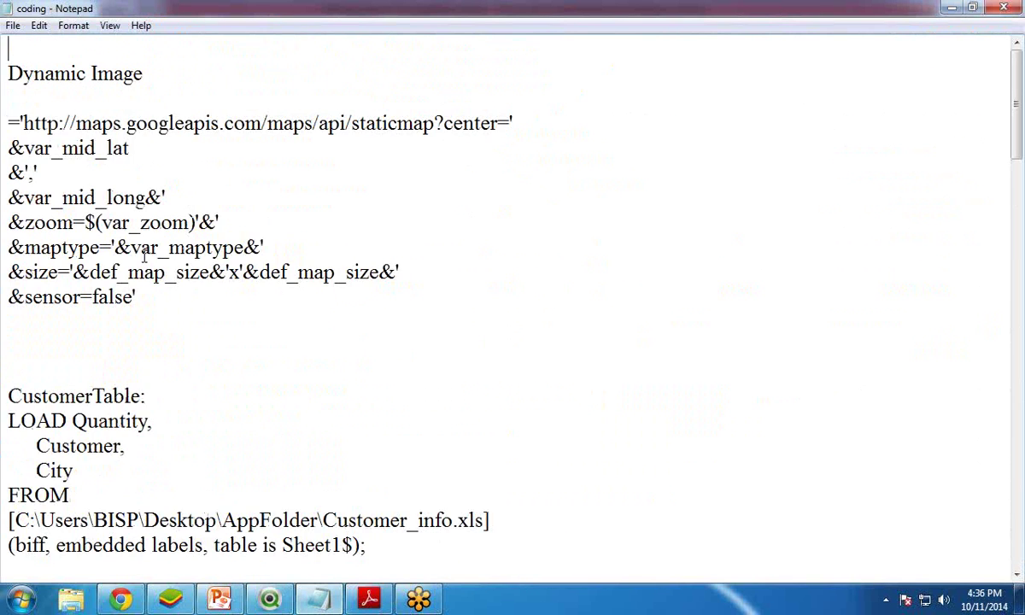
{"action": "scroll", "coordinate": [142, 254], "scroll_direction": "down", "scroll_amount": 8}
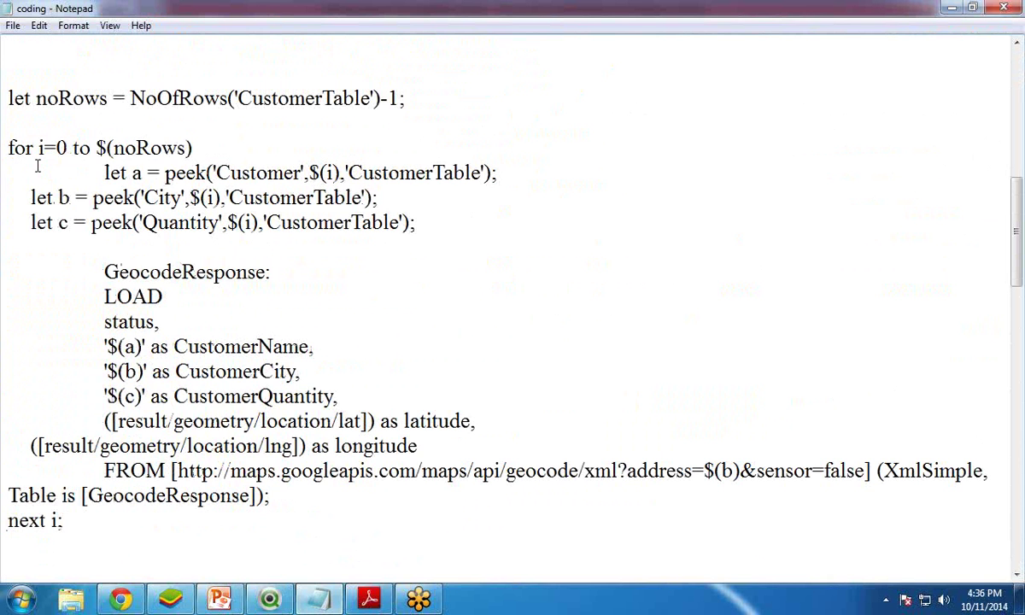
{"action": "left_click_drag", "start_coordinate": [7, 96], "coordinate": [140, 520]}
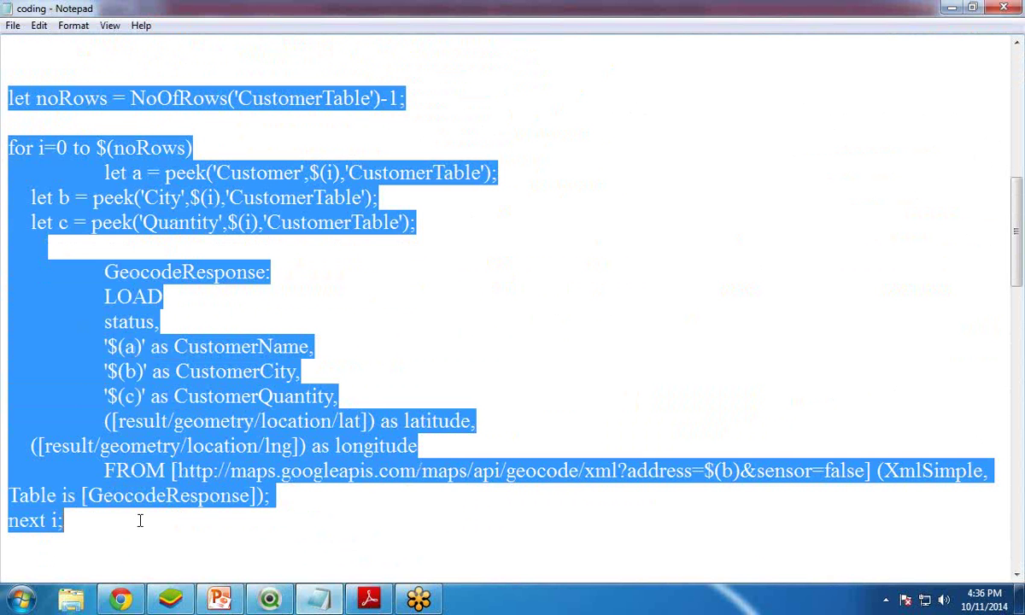
{"action": "key", "text": "alt+Tab"}
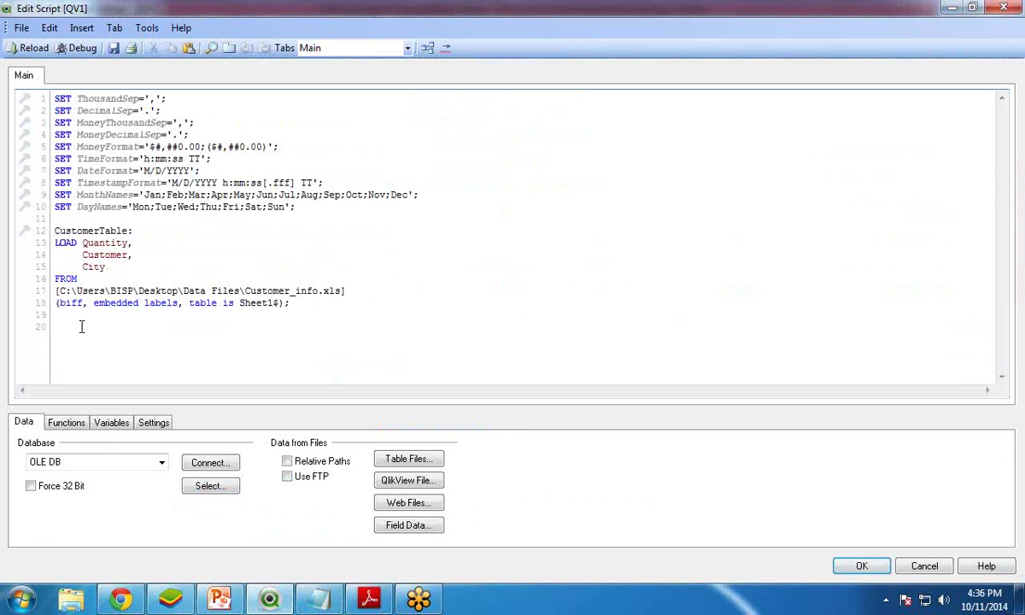
{"action": "type", "text": "let noRows = NoOfRows('CustomerTable')-1;  for i=0 to $(noRows) \tlet a = peek('Customer',$(i),'CustomerTable'); \tlet b = peek('City',$(i),'CustomerTable'); \tlet c = peek('Quantity',$(i),'CustomerTable');  \tGeocodeResponse: \tLOAD \tstatus, \t'$(a)' as CustomerName, \t'$(b)' as CustomerCity, \t'$(c)' as CustomerQuantity, \t([result/geometry/location/lat]) as latitude, \t([result/geometry/location/lng]) as longitude \tFROM [http://maps.googleapis.com/maps/api/geocode/xml?address=$(a)&sensor=false] (XmlSimple, Table is [GeocodeResponse]); next i;"}
Review the pasted loop's Customer peek, $(a), CustomerCity, CustomerQuantity, latitude and longitude fields.
{"action": "scroll", "coordinate": [228, 282], "scroll_direction": "up", "scroll_amount": 1}
{"action": "scroll", "coordinate": [229, 282], "scroll_direction": "down", "scroll_amount": 1}
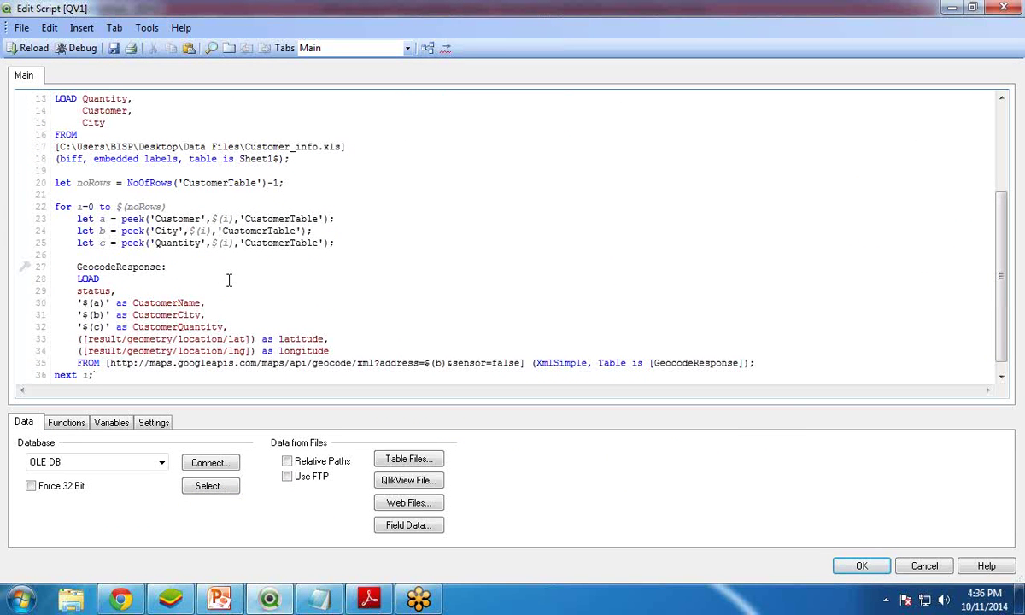
{"action": "scroll", "coordinate": [229, 280], "scroll_direction": "down", "scroll_amount": 1}
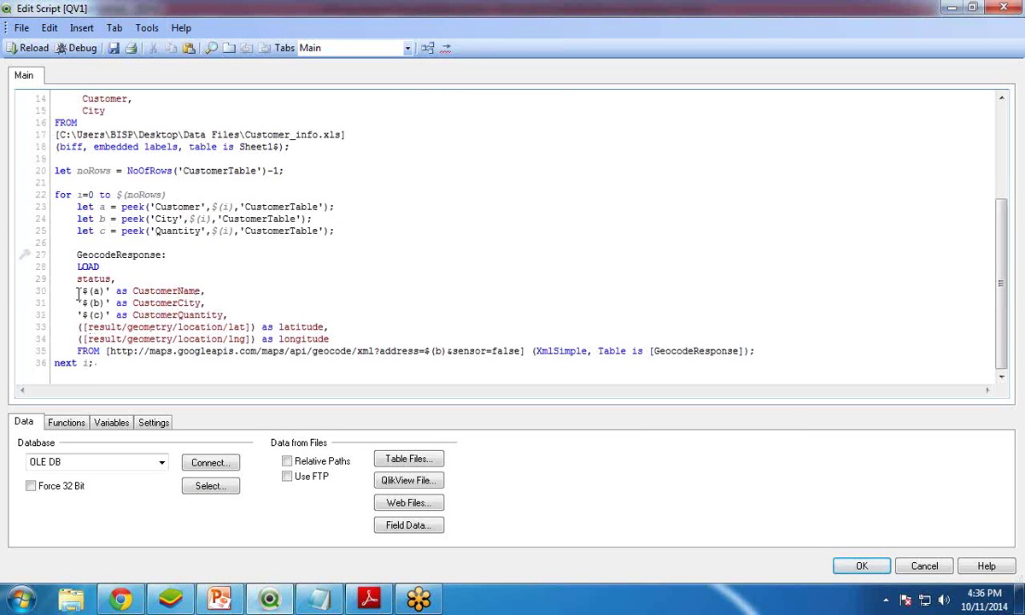
{"action": "left_click_drag", "start_coordinate": [77, 291], "coordinate": [195, 290]}
{"action": "left_click_drag", "start_coordinate": [151, 207], "coordinate": [205, 231]}
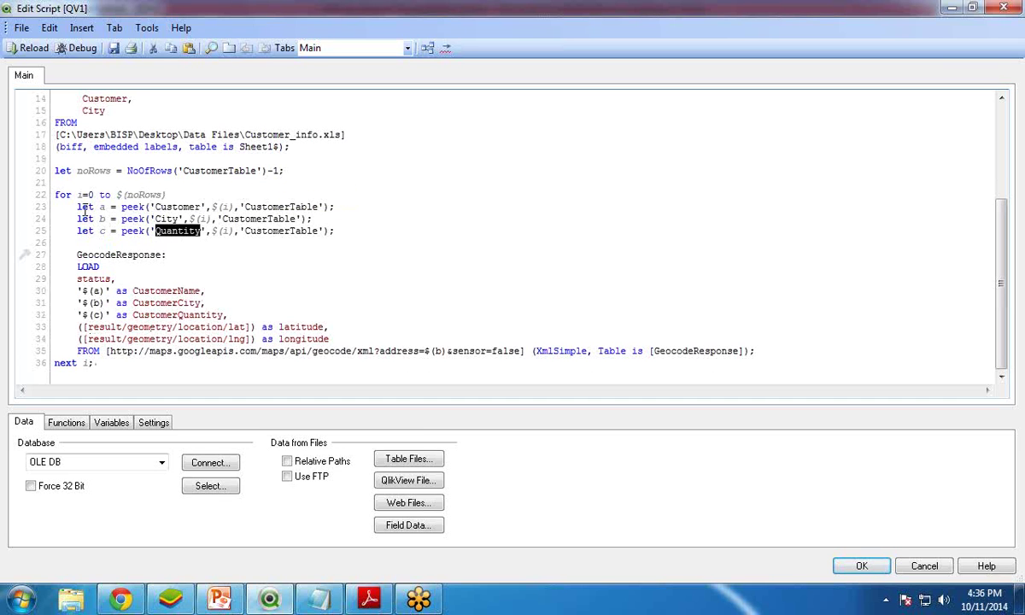
{"action": "left_click_drag", "start_coordinate": [94, 207], "coordinate": [105, 207]}
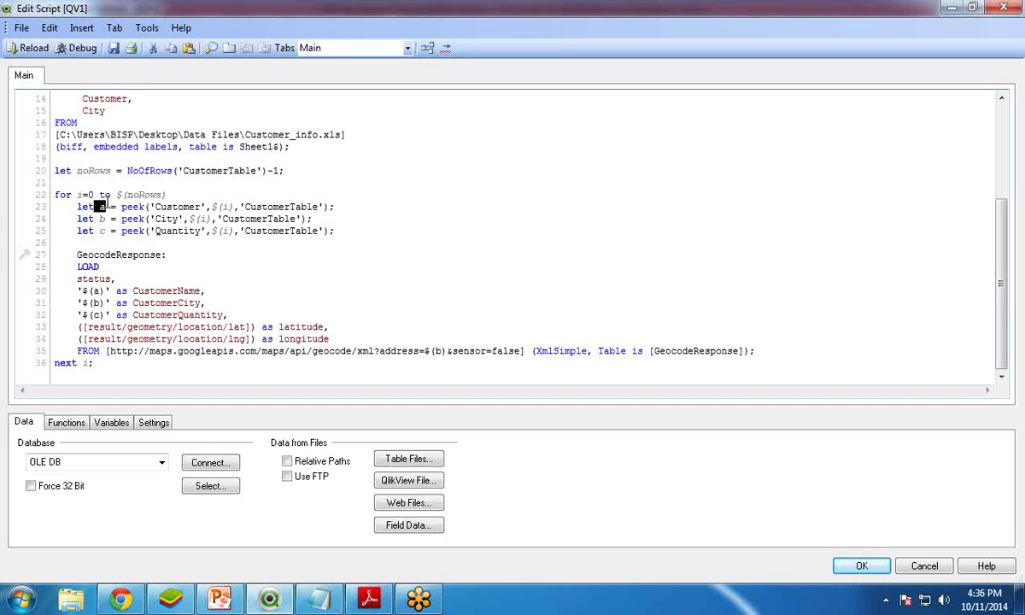
{"action": "left_click", "coordinate": [100, 244]}
{"action": "left_click_drag", "start_coordinate": [82, 290], "coordinate": [202, 302]}
{"action": "left_click_drag", "start_coordinate": [127, 314], "coordinate": [340, 340]}
{"action": "left_click", "coordinate": [341, 340]}
{"action": "double_click", "coordinate": [291, 328]}
{"action": "left_click_drag", "start_coordinate": [273, 340], "coordinate": [342, 339]}
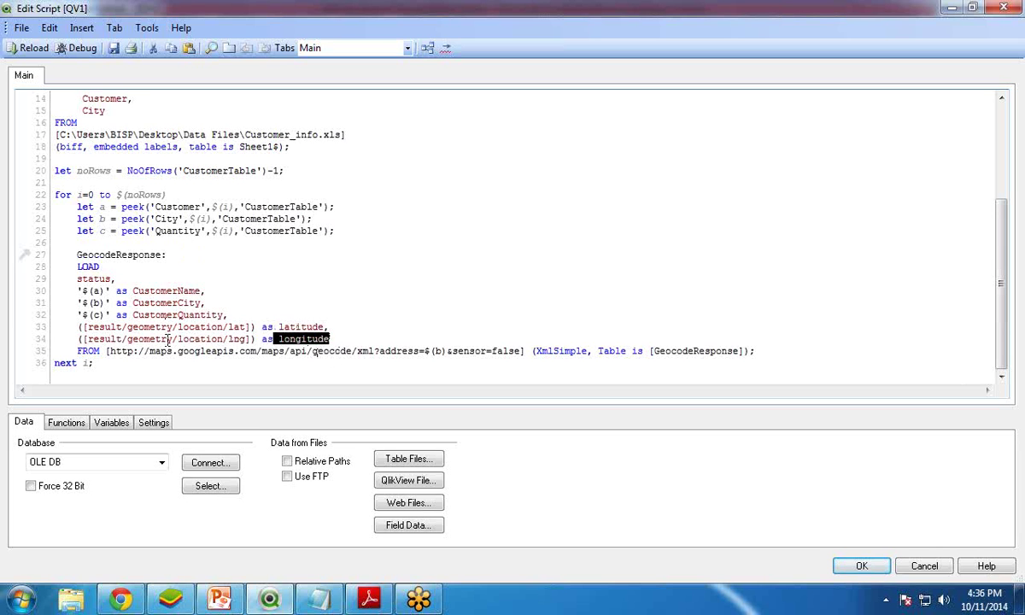
Save the new document under the file name 'GoogleMap Demo'.
{"action": "left_click", "coordinate": [114, 50]}
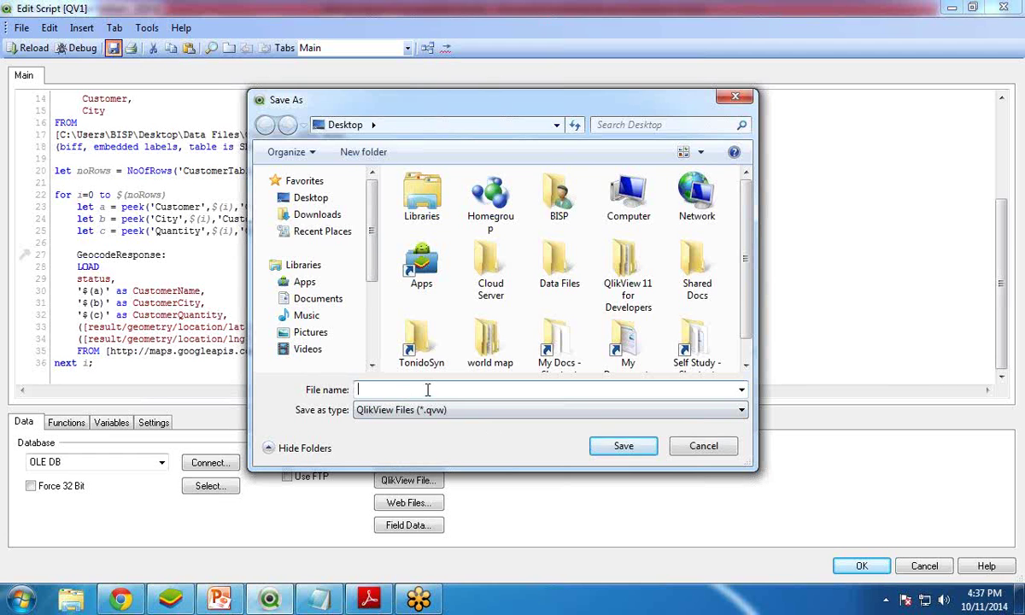
{"action": "type", "text": "Q"}
{"action": "key", "text": "BackSpace"}
{"action": "type", "text": "Goog"}
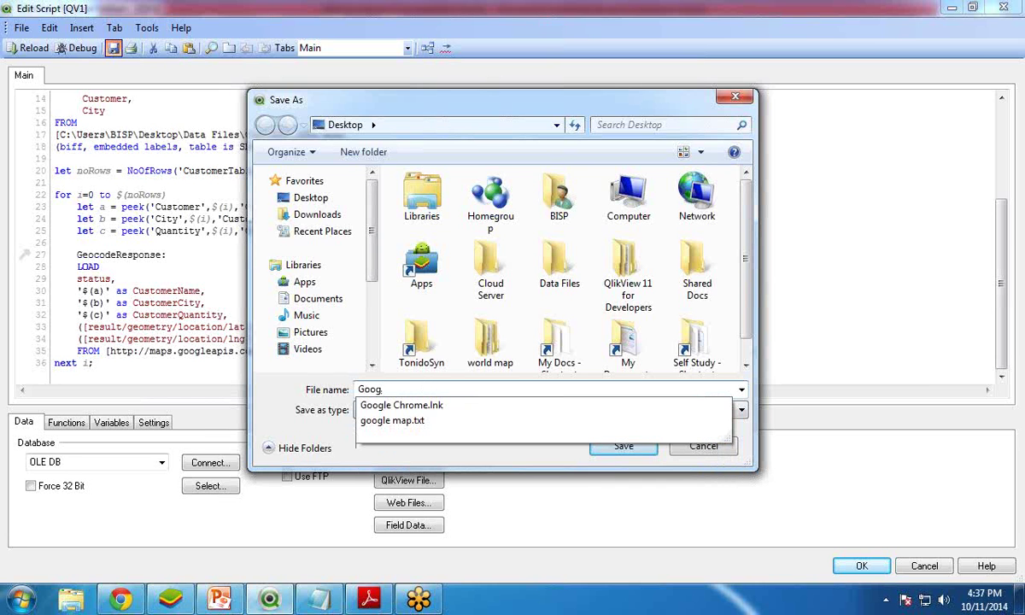
{"action": "type", "text": "le Mao"}
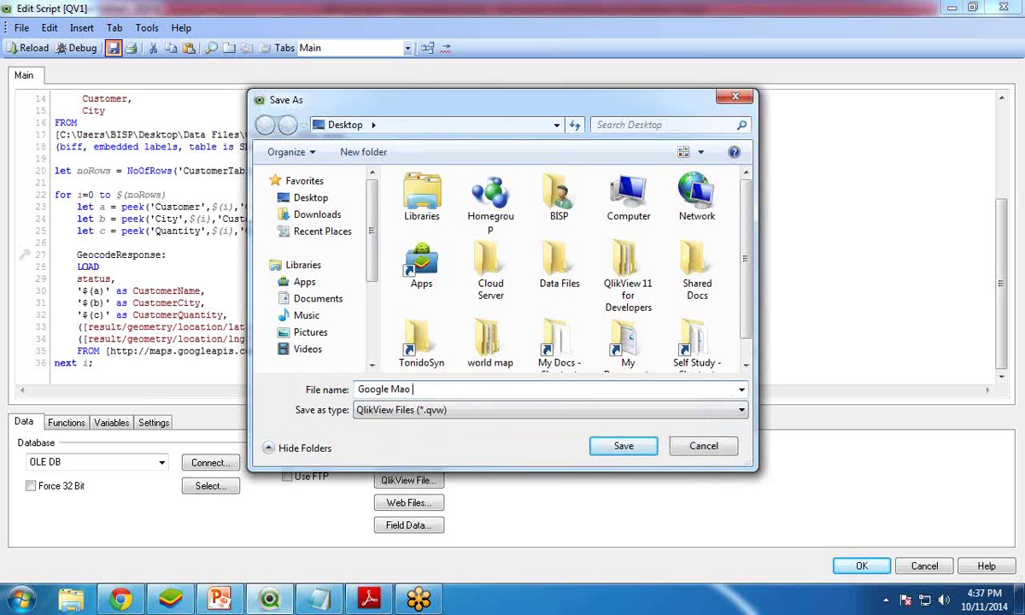
{"action": "key", "text": "BackSpace"}
{"action": "type", "text": "p"}
{"action": "key", "text": "BackSpace"}
{"action": "key", "text": "BackSpace"}
{"action": "type", "text": "Map;Demo"}
{"action": "key", "text": "Return"}
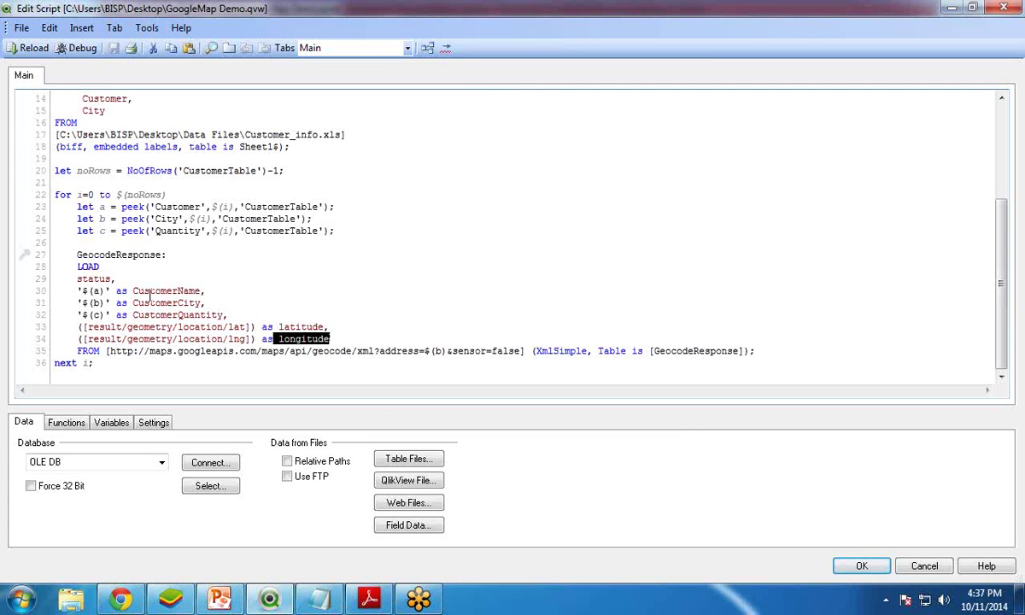
{"action": "left_click", "coordinate": [114, 28]}
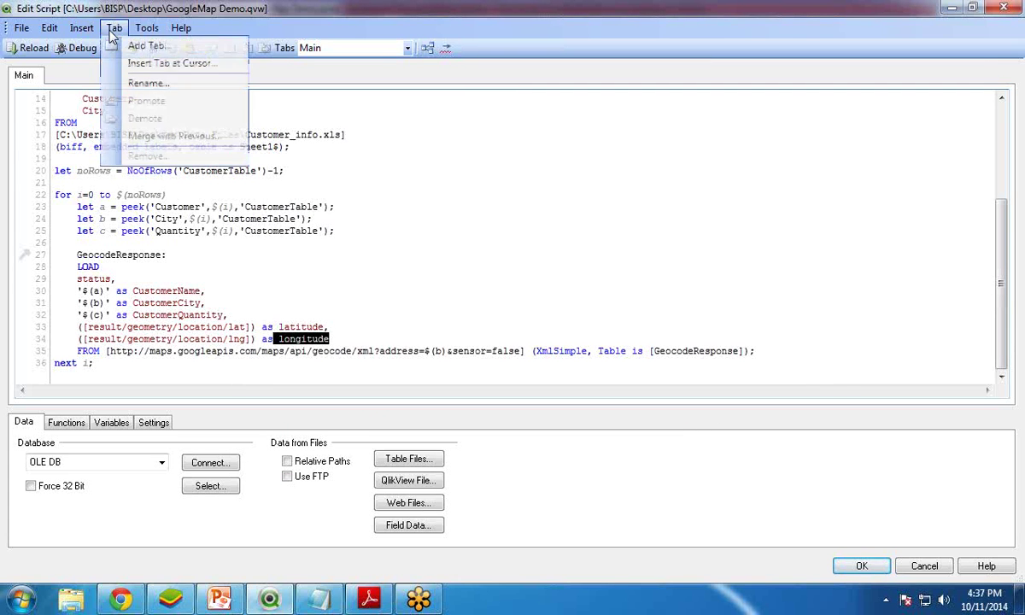
{"action": "left_click", "coordinate": [133, 53]}
{"action": "type", "text": "Google Map"}
{"action": "key", "text": "Return"}
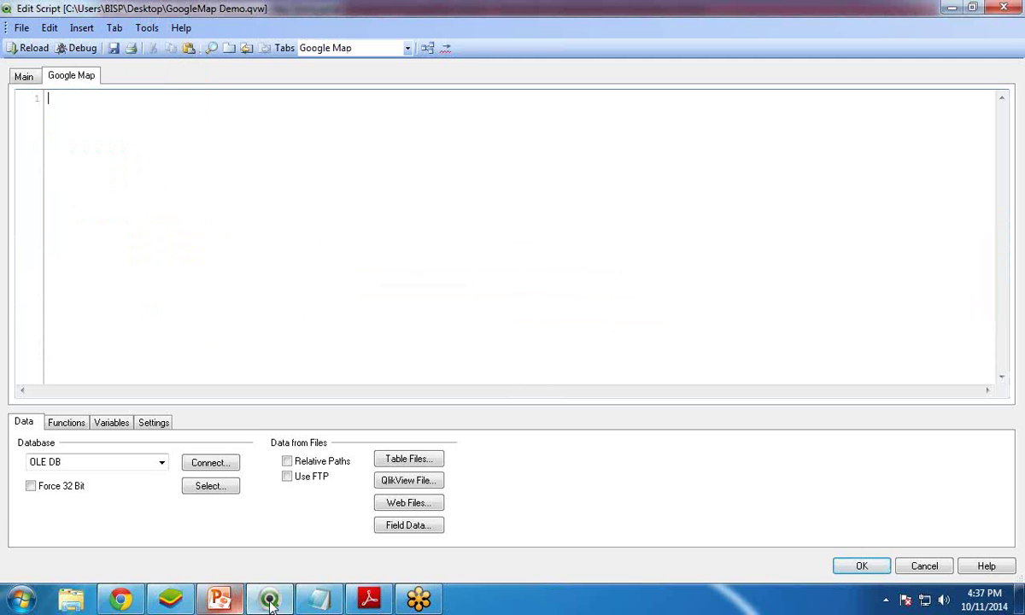
{"action": "left_click", "coordinate": [318, 599]}
{"action": "left_click", "coordinate": [291, 487]}
{"action": "scroll", "coordinate": [290, 487], "scroll_direction": "up", "scroll_amount": 5}
{"action": "left_click_drag", "start_coordinate": [4, 159], "coordinate": [151, 481]}
{"action": "key", "text": "alt+Tab"}
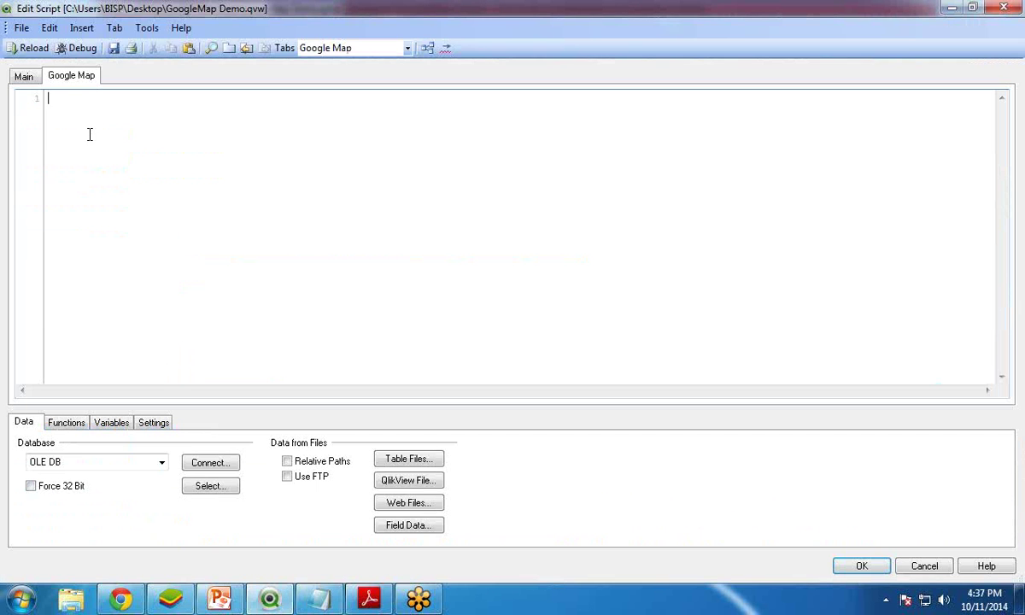
{"action": "key", "text": "ctrl+v"}
{"action": "scroll", "coordinate": [198, 343], "scroll_direction": "up", "scroll_amount": 3}
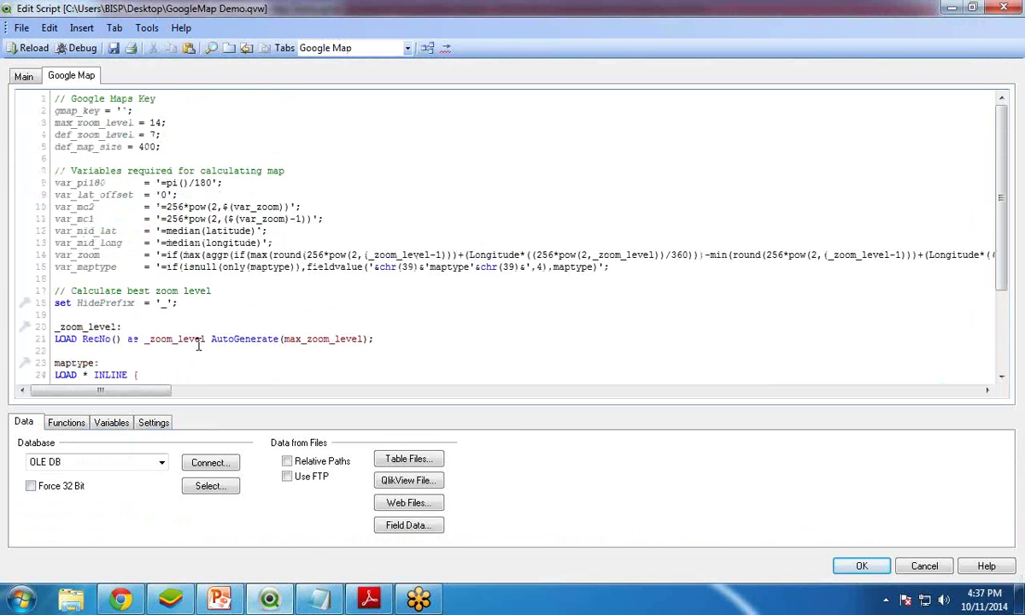
{"action": "left_click", "coordinate": [197, 339]}
{"action": "key", "text": "ctrl+End"}
{"action": "scroll", "coordinate": [259, 283], "scroll_direction": "up", "scroll_amount": 3}
{"action": "left_click_drag", "start_coordinate": [469, 255], "coordinate": [547, 255]}
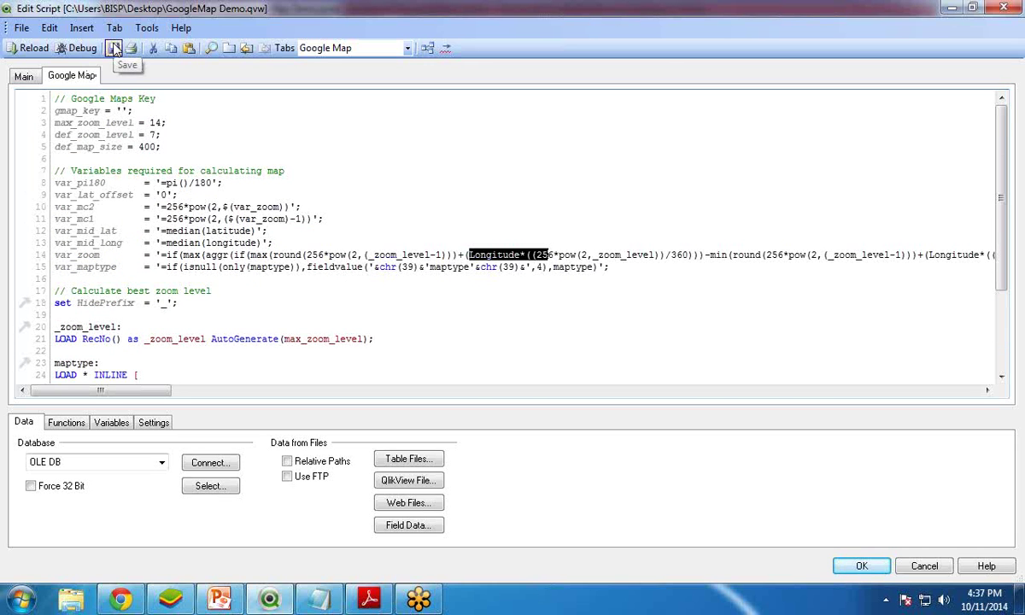
Reload the data, fetching 6 customer rows and 6 geocode responses, and close the progress report.
{"action": "left_click", "coordinate": [33, 50]}
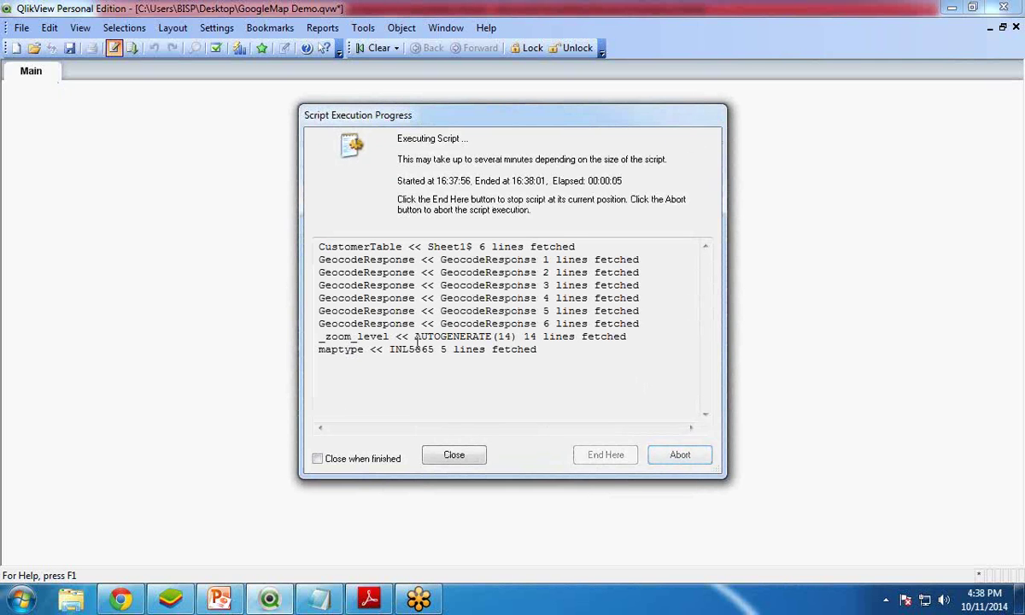
{"action": "left_click", "coordinate": [452, 455]}
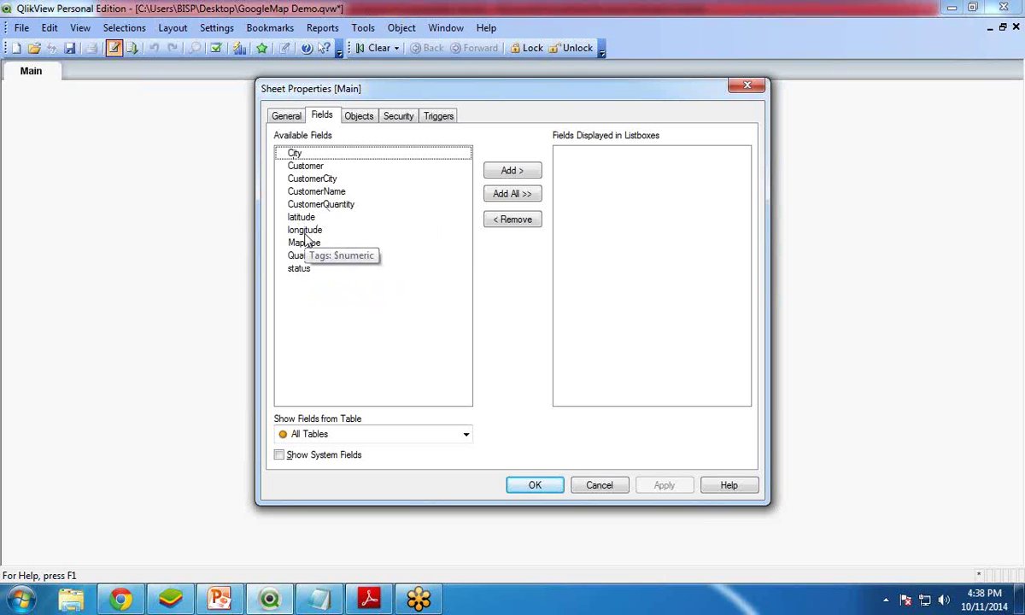
Add listboxes for the CustomerCity, CustomerName and CustomerQuantity fields to the sheet.
{"action": "left_click", "coordinate": [311, 181]}
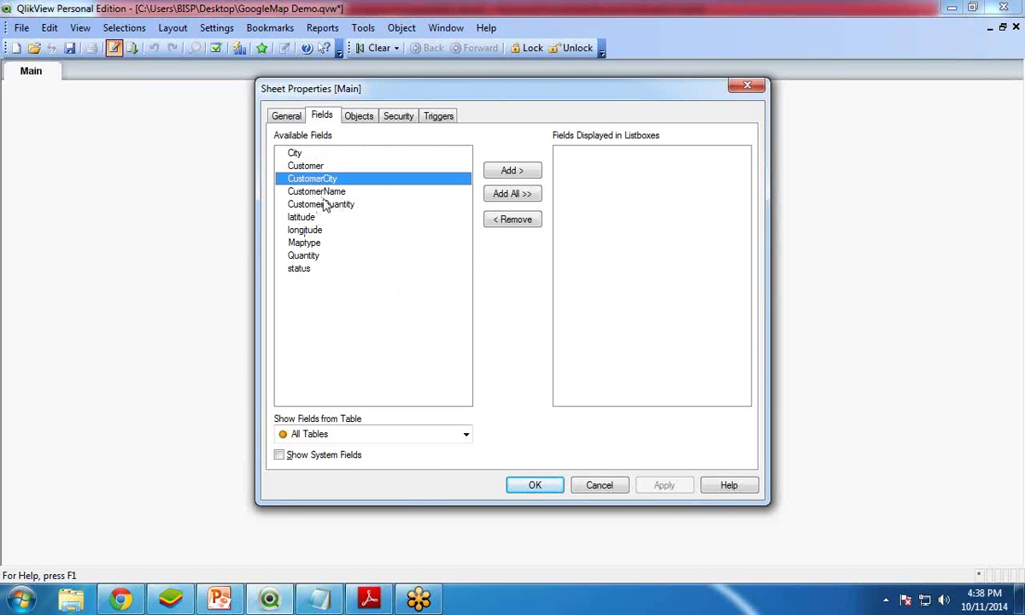
{"action": "left_click", "coordinate": [328, 194], "text": "ctrl"}
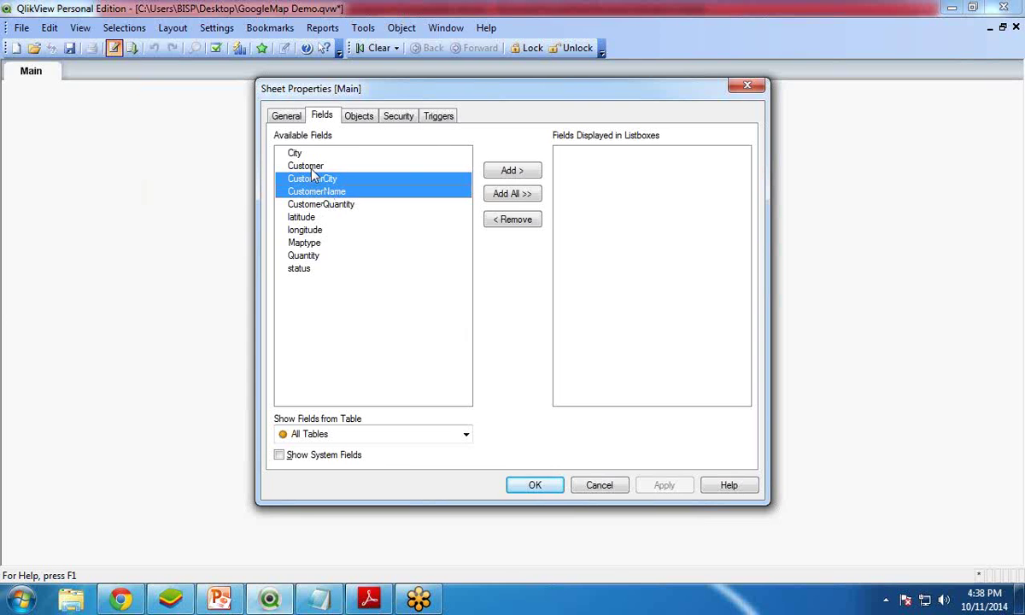
{"action": "left_click", "coordinate": [323, 205], "text": "ctrl"}
{"action": "left_click", "coordinate": [510, 172]}
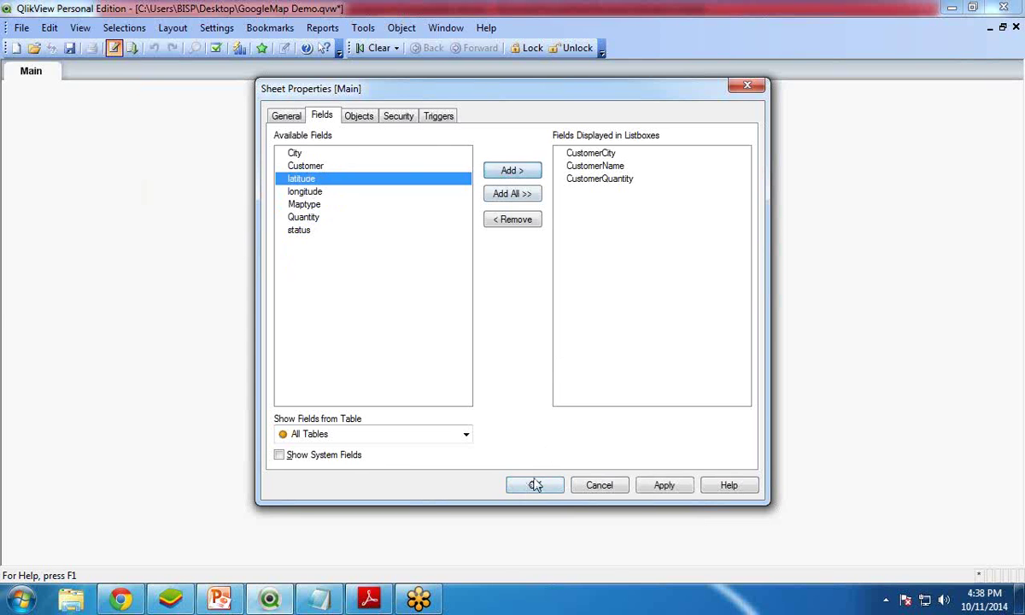
{"action": "left_click", "coordinate": [535, 485]}
Arrange the listboxes in a row at the top-left: CustomerQuantity, CustomerName, then CustomerCity.
{"action": "left_click_drag", "start_coordinate": [51, 90], "coordinate": [262, 101]}
{"action": "left_click_drag", "start_coordinate": [95, 106], "coordinate": [419, 99]}
{"action": "left_click_drag", "start_coordinate": [88, 126], "coordinate": [72, 103]}
{"action": "left_click_drag", "start_coordinate": [226, 100], "coordinate": [168, 101]}
{"action": "left_click_drag", "start_coordinate": [368, 103], "coordinate": [295, 101]}
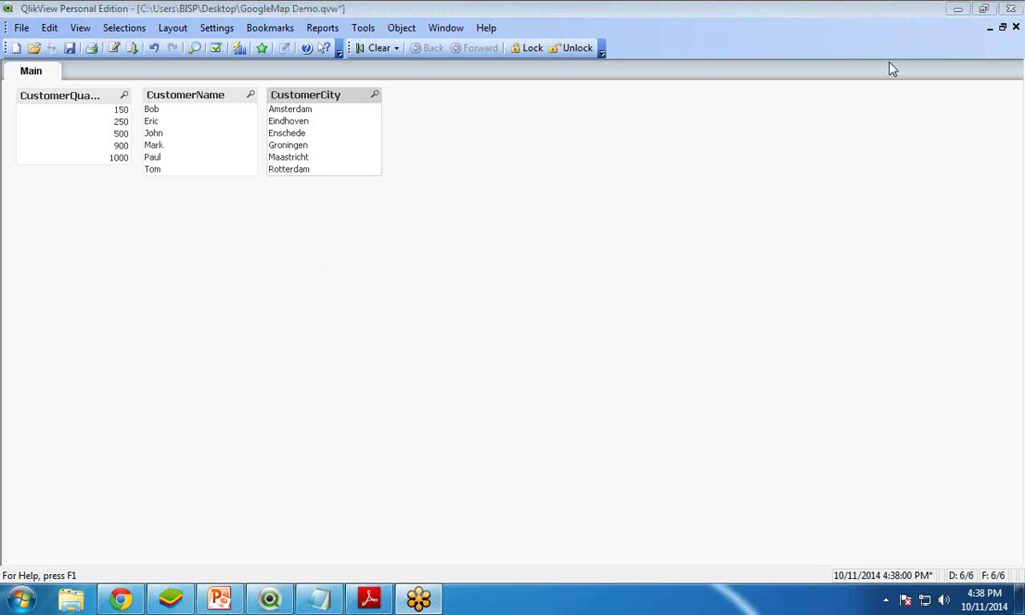
Create a new Grid Chart titled 'Map' and advance the wizard to Dimensions.
{"action": "right_click", "coordinate": [348, 235]}
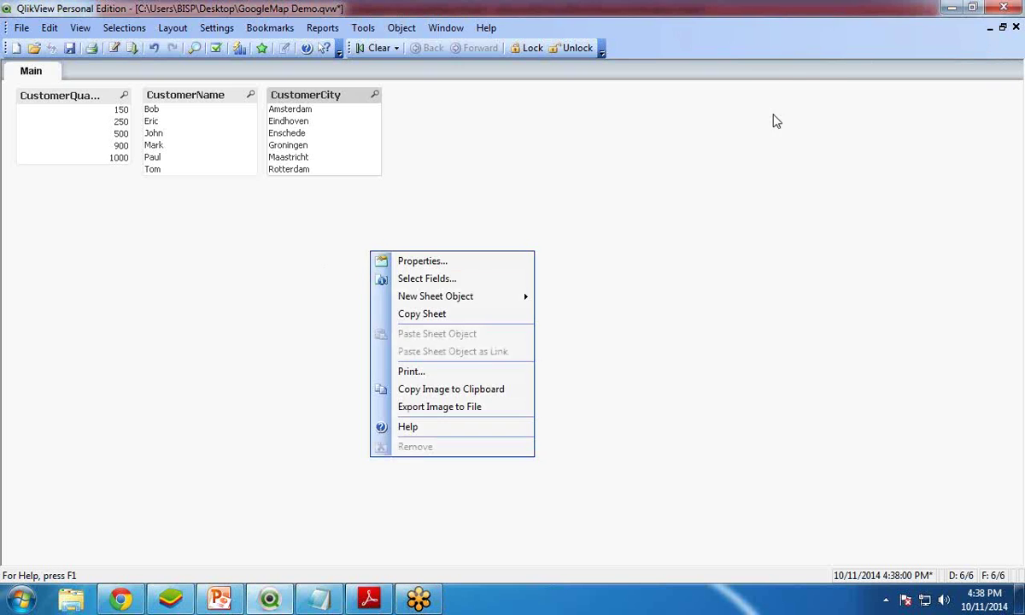
{"action": "left_click", "coordinate": [759, 58]}
{"action": "right_click", "coordinate": [312, 264]}
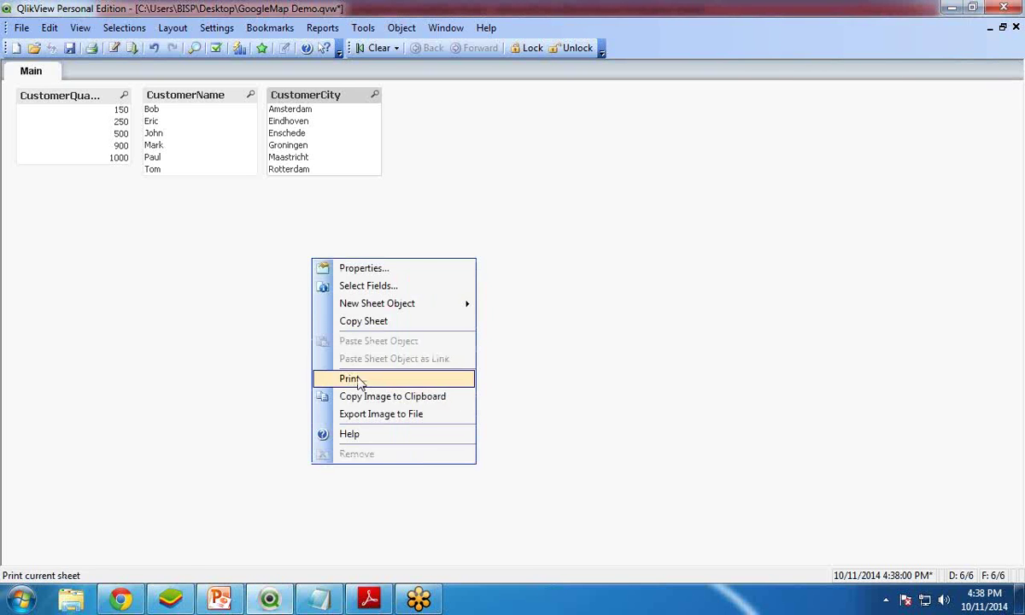
{"action": "mouse_move", "coordinate": [355, 301]}
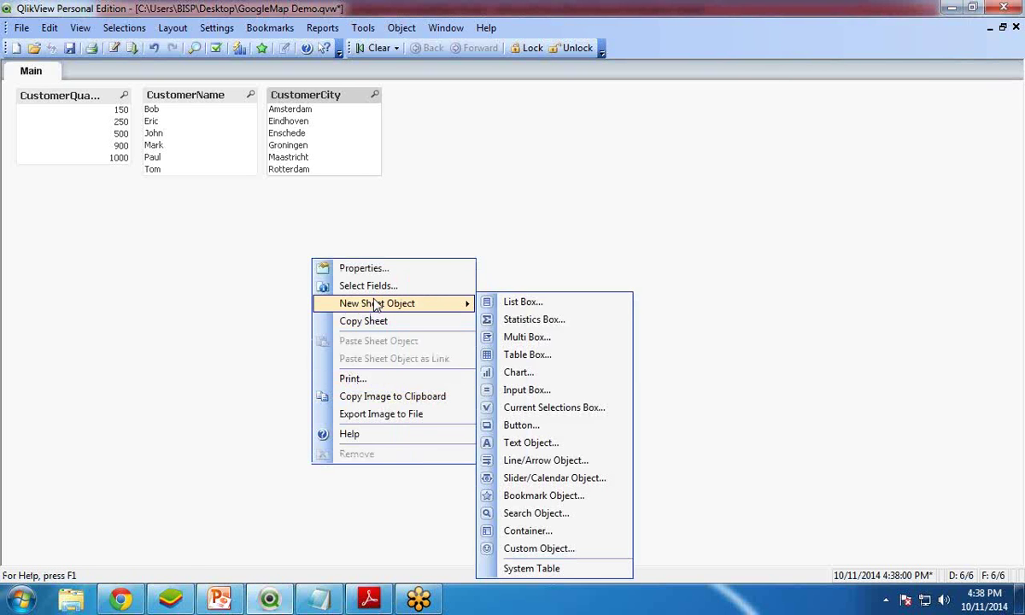
{"action": "left_click", "coordinate": [519, 375]}
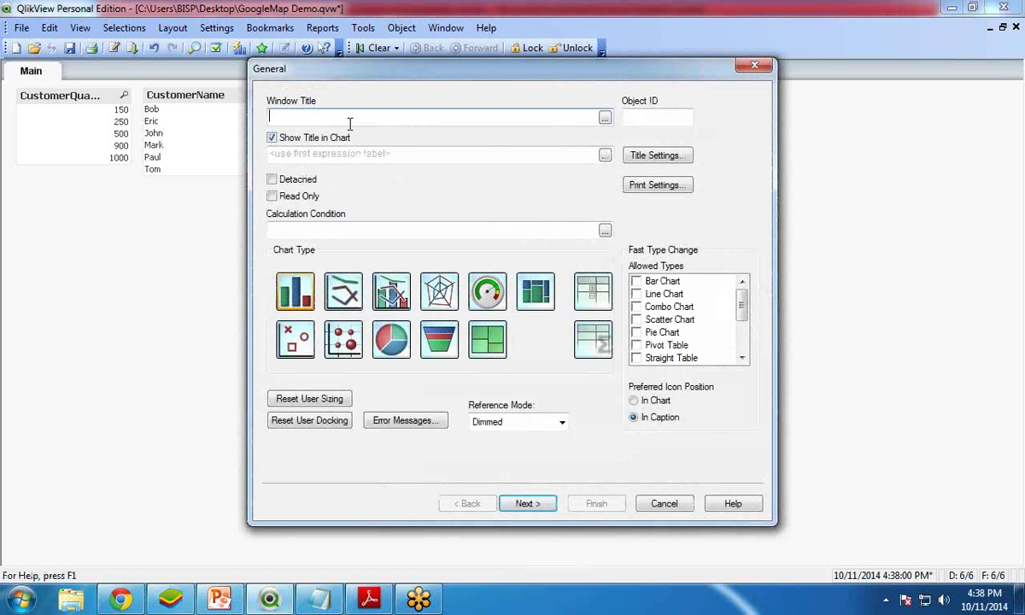
{"action": "type", "text": "Map"}
{"action": "left_click", "coordinate": [346, 342]}
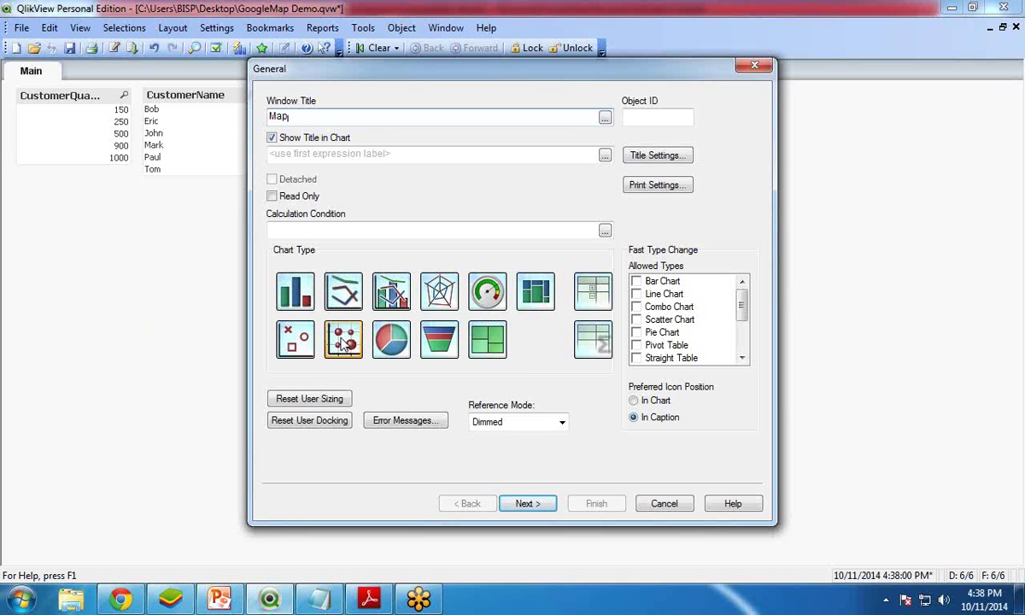
{"action": "left_click", "coordinate": [538, 505]}
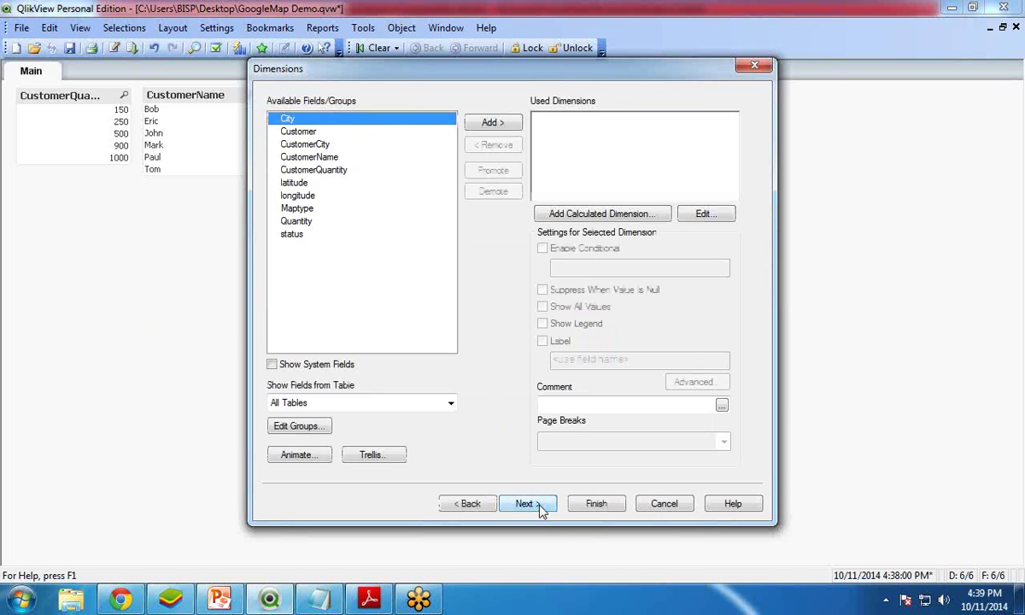
Add longitude and latitude as the chart's dimensions.
{"action": "left_click", "coordinate": [299, 196]}
{"action": "left_click", "coordinate": [499, 125]}
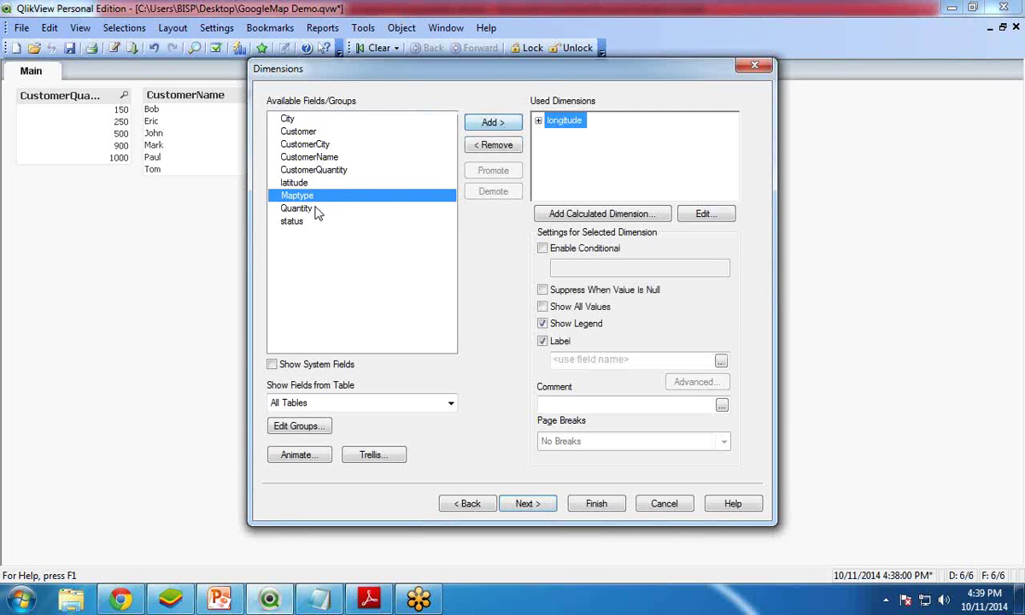
{"action": "left_click", "coordinate": [294, 185]}
{"action": "left_click", "coordinate": [486, 123]}
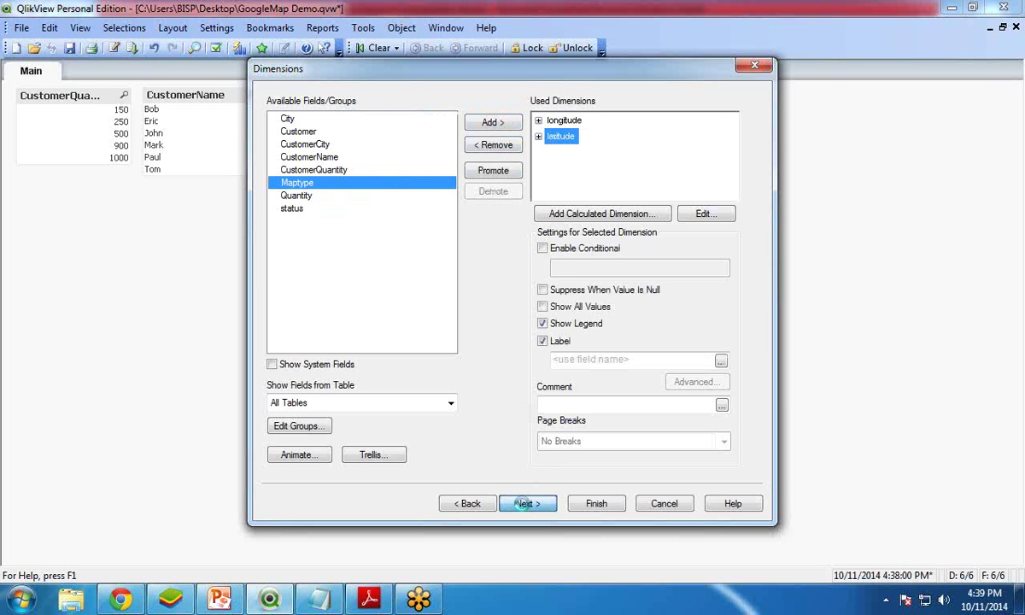
{"action": "left_click", "coordinate": [525, 504]}
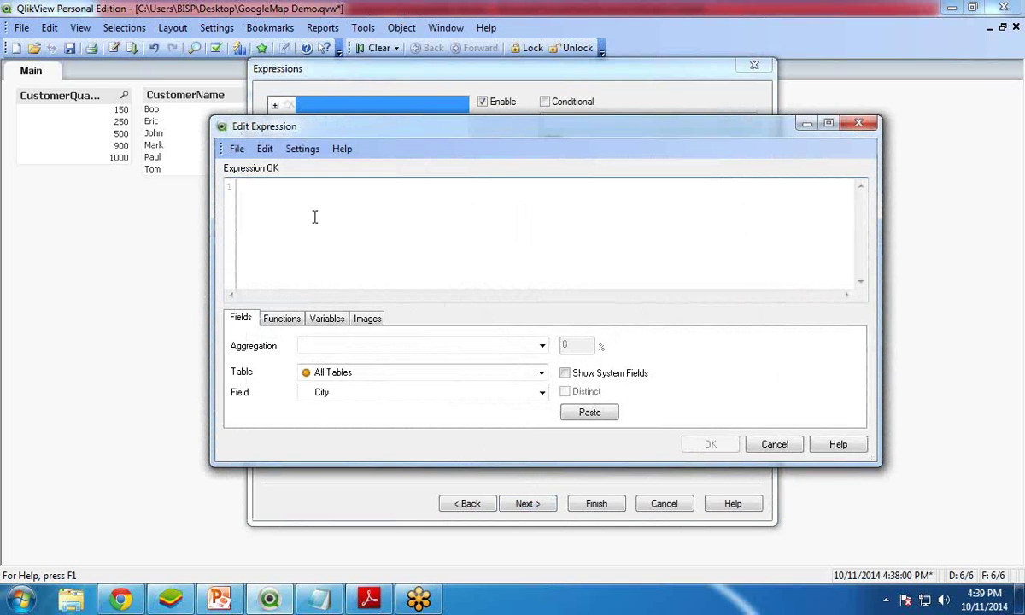
Define a CustomerQuantity expression labelled 'Quantity' and continue to Sort.
{"action": "left_click", "coordinate": [361, 392]}
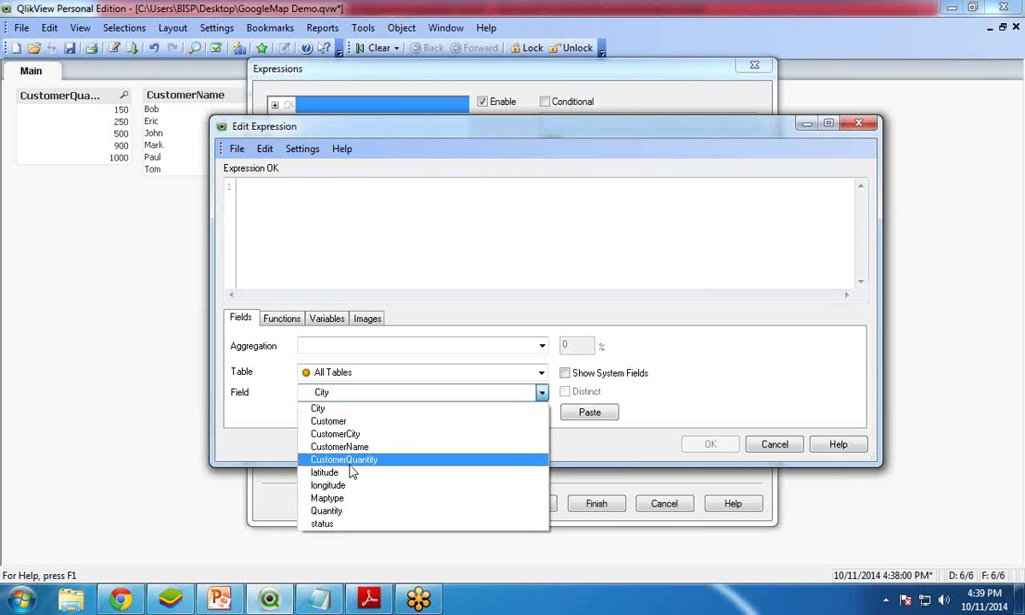
{"action": "left_click", "coordinate": [352, 464]}
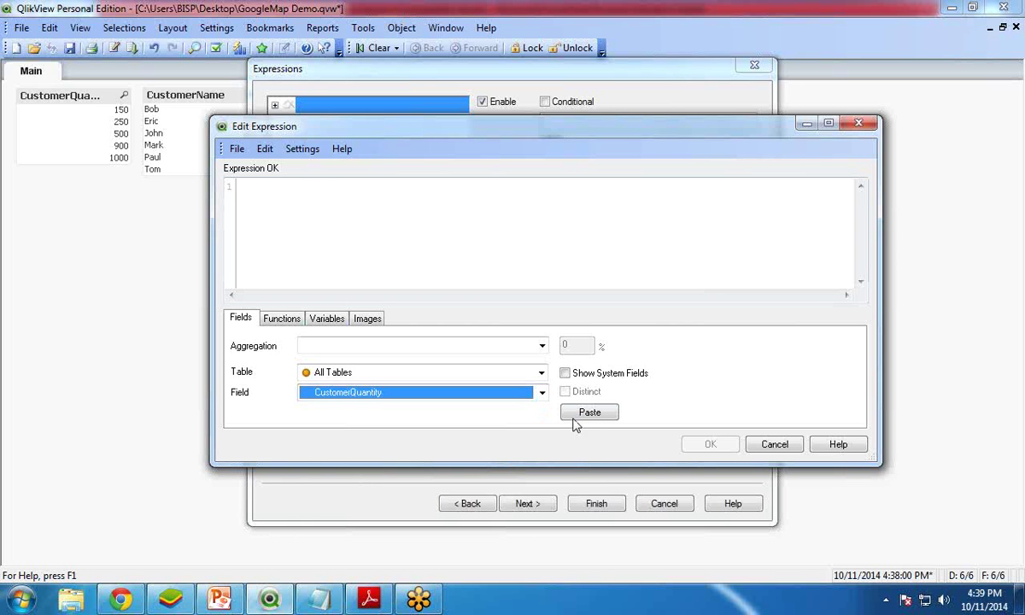
{"action": "left_click", "coordinate": [587, 414]}
{"action": "left_click", "coordinate": [710, 446]}
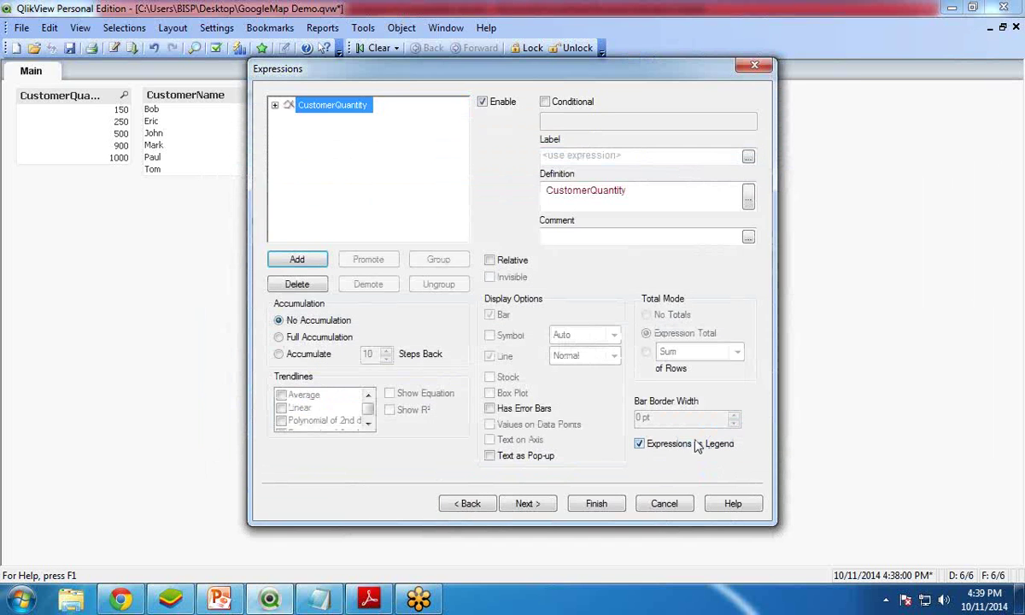
{"action": "left_click", "coordinate": [566, 156]}
{"action": "type", "text": "Quantity"}
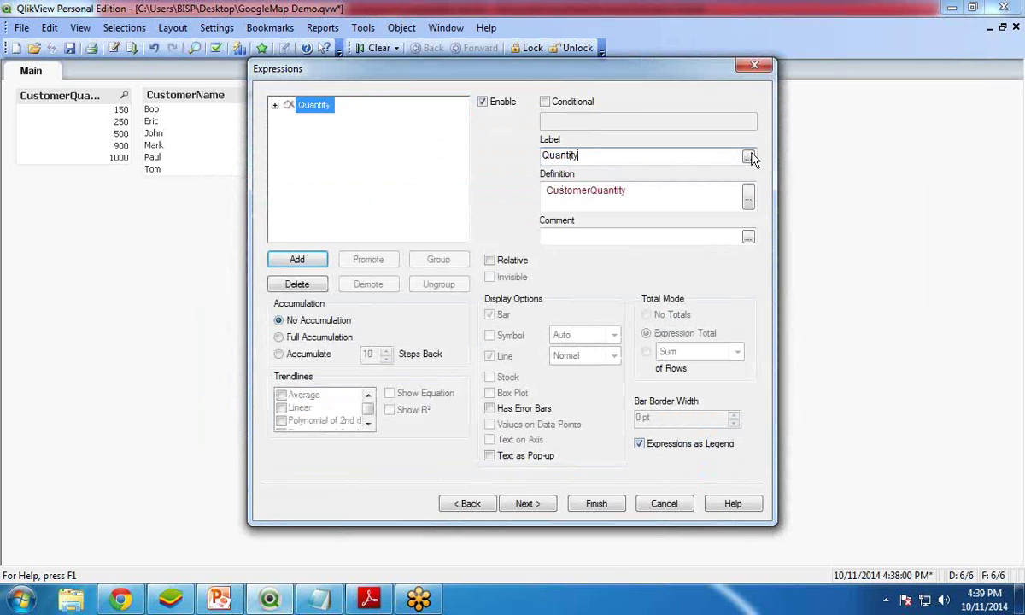
{"action": "left_click", "coordinate": [539, 504]}
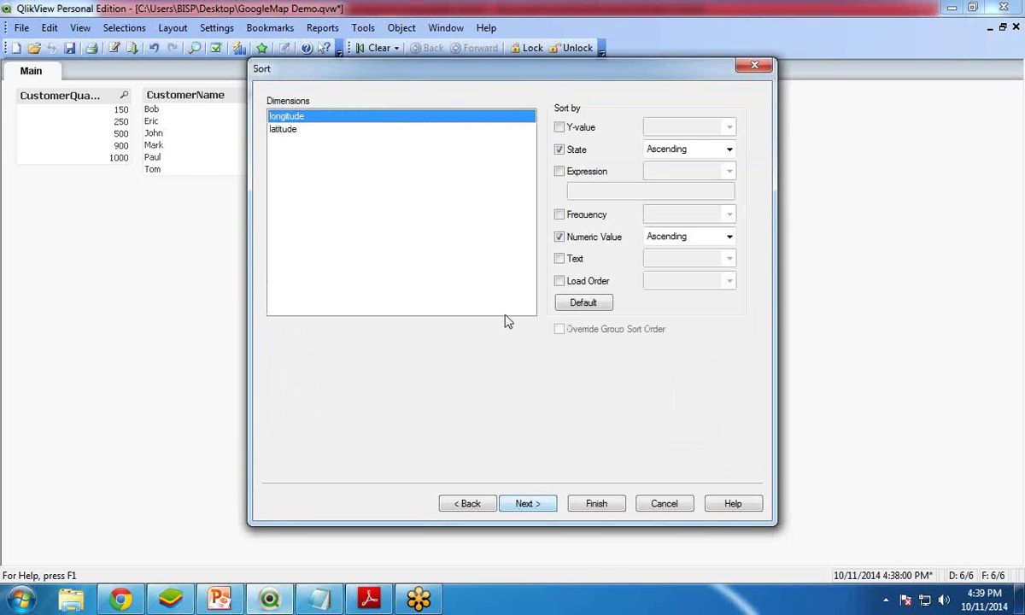
Turn off State and Numeric Value sorting and sort longitude and latitude by Text A to Z.
{"action": "left_click", "coordinate": [559, 150]}
{"action": "left_click", "coordinate": [559, 237]}
{"action": "left_click", "coordinate": [560, 259]}
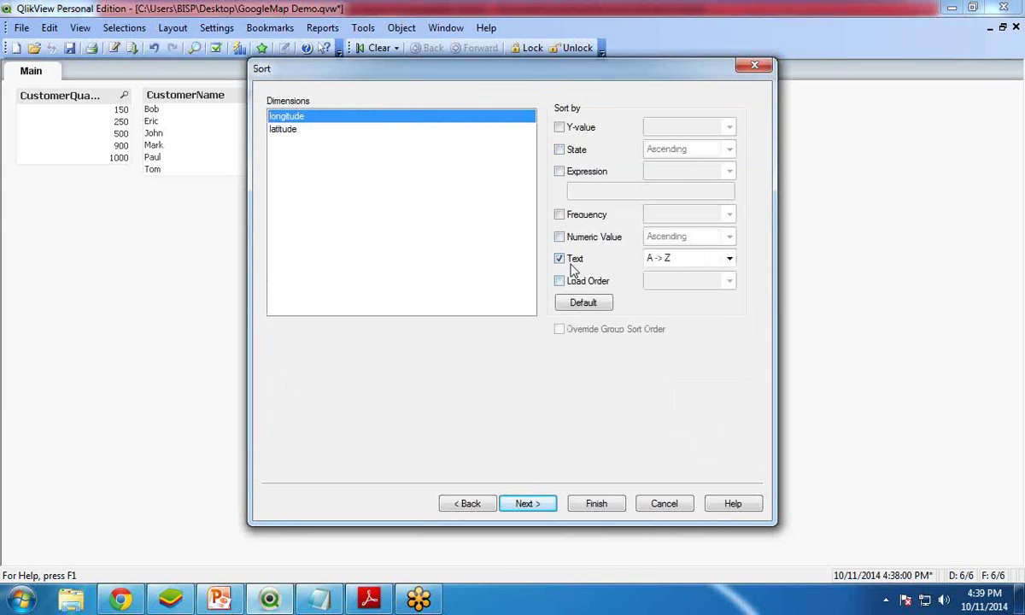
{"action": "left_click", "coordinate": [367, 130]}
{"action": "left_click", "coordinate": [560, 151]}
{"action": "left_click", "coordinate": [559, 151]}
{"action": "left_click", "coordinate": [560, 237]}
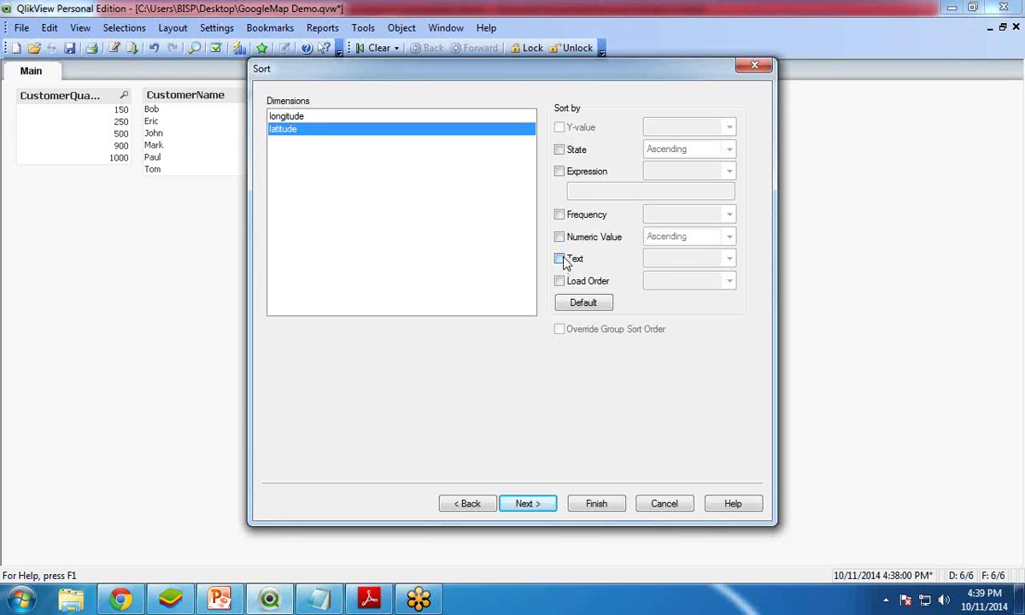
{"action": "left_click", "coordinate": [560, 259]}
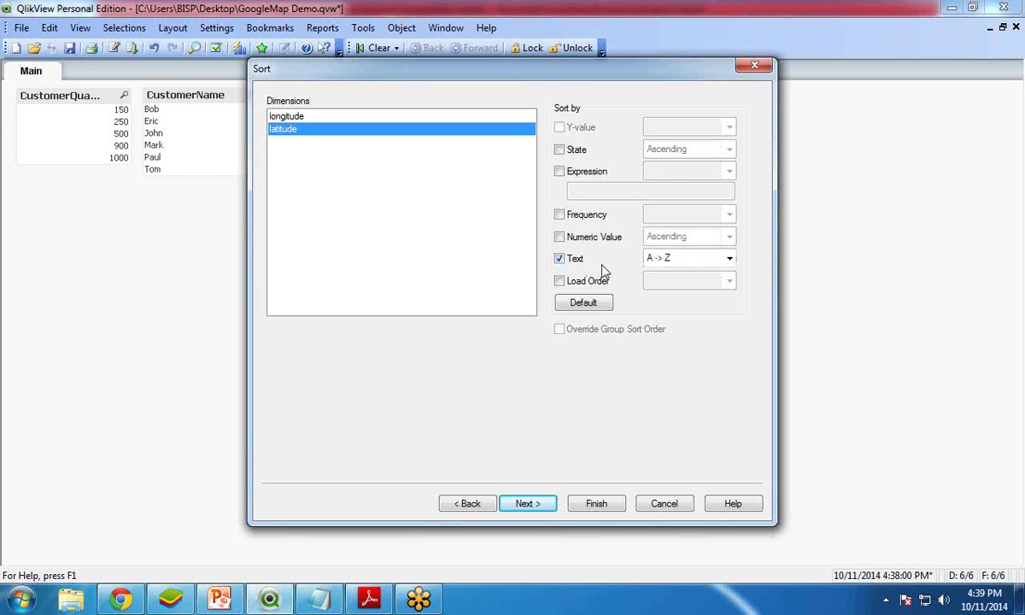
{"action": "left_click", "coordinate": [526, 504]}
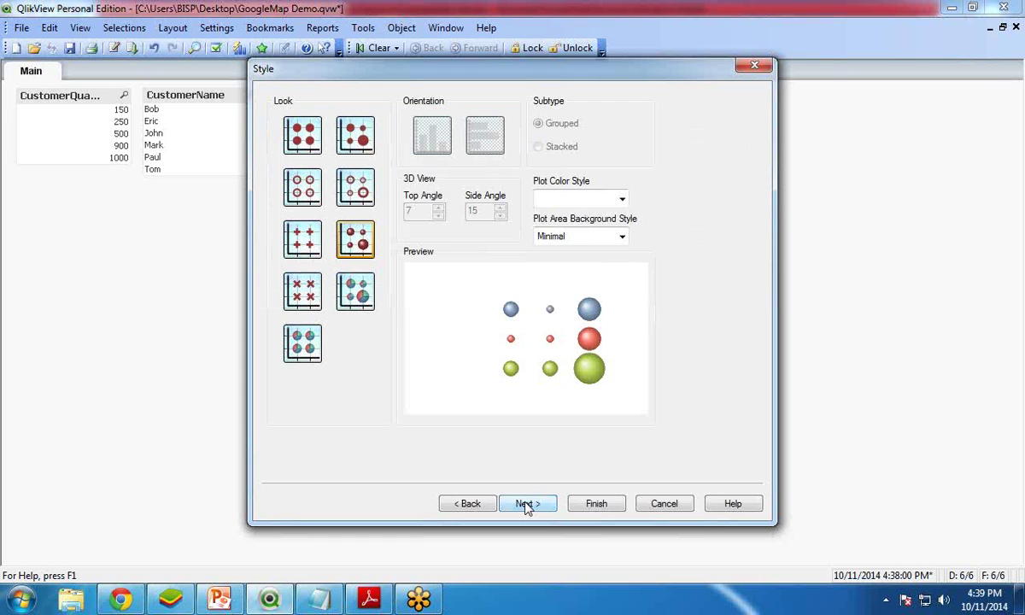
Turn off Autosize Symbols and set a fixed symbol size of 3 pt.
{"action": "left_click", "coordinate": [526, 504]}
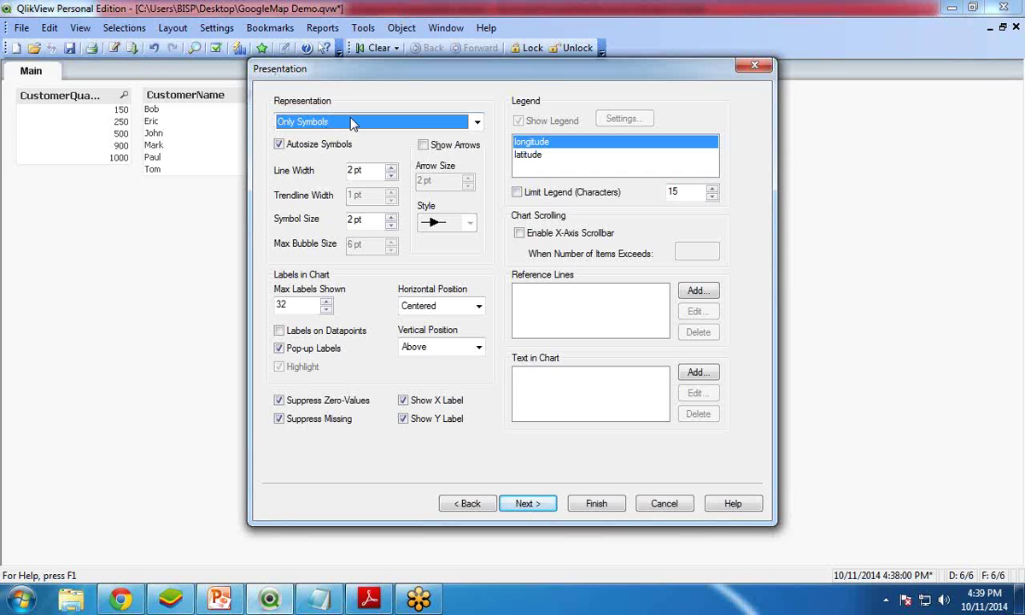
{"action": "left_click", "coordinate": [279, 145]}
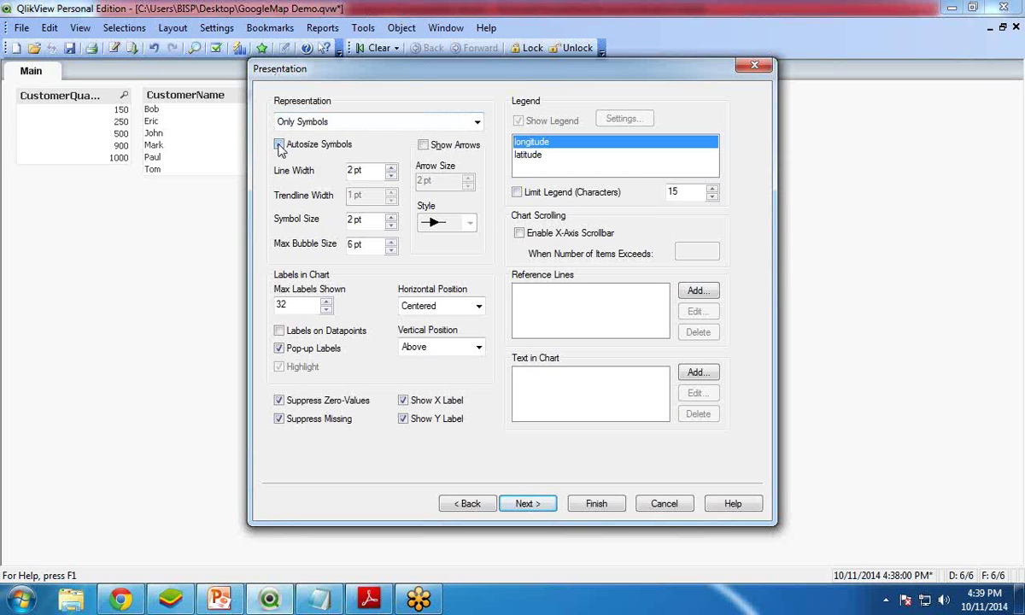
{"action": "left_click", "coordinate": [391, 217]}
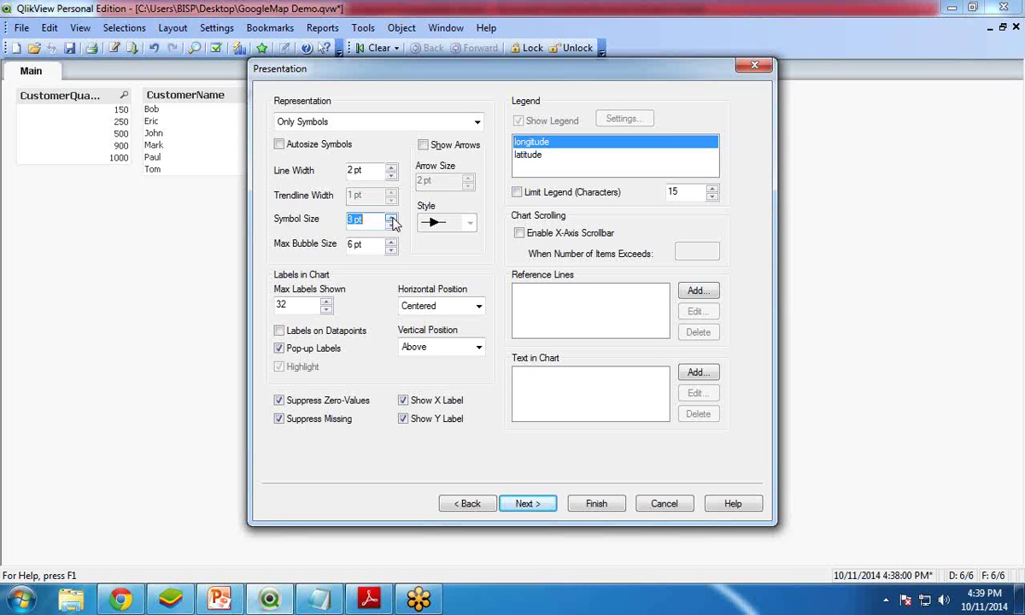
{"action": "left_click", "coordinate": [527, 503]}
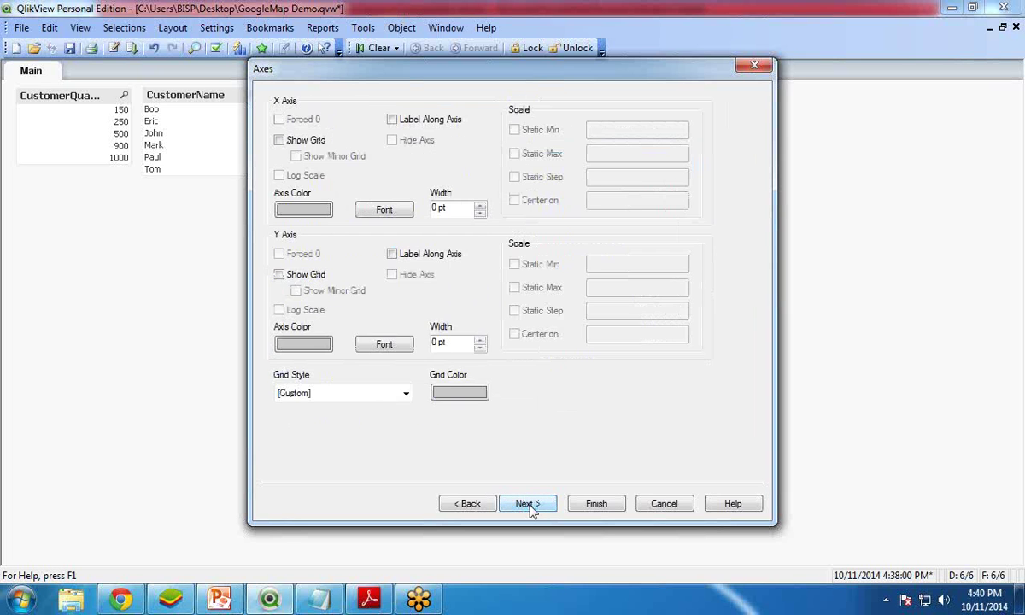
Set the first data colour of Colors 1-6 to dark red.
{"action": "left_click", "coordinate": [529, 504]}
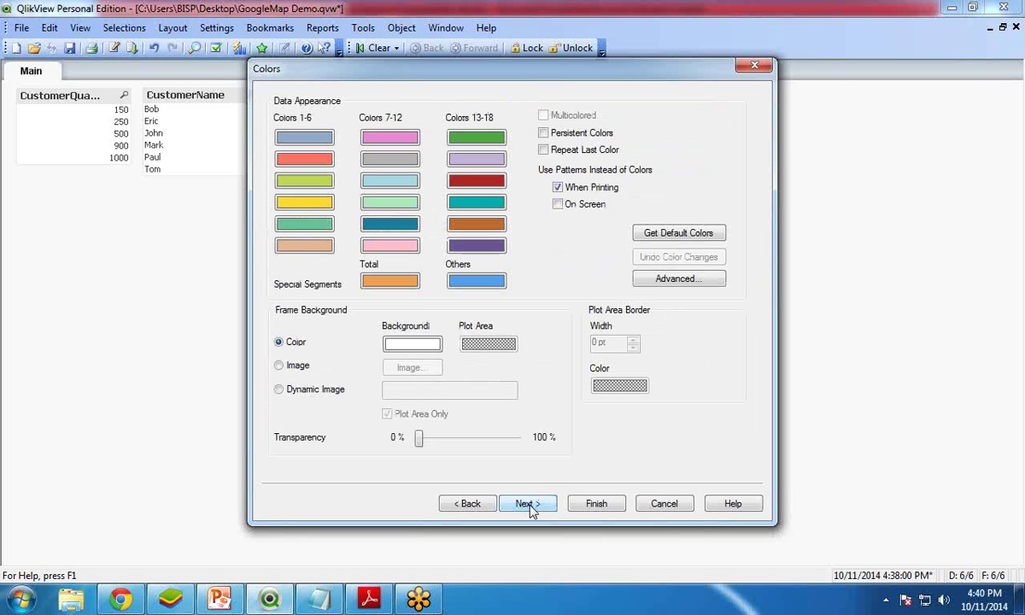
{"action": "left_click", "coordinate": [305, 139]}
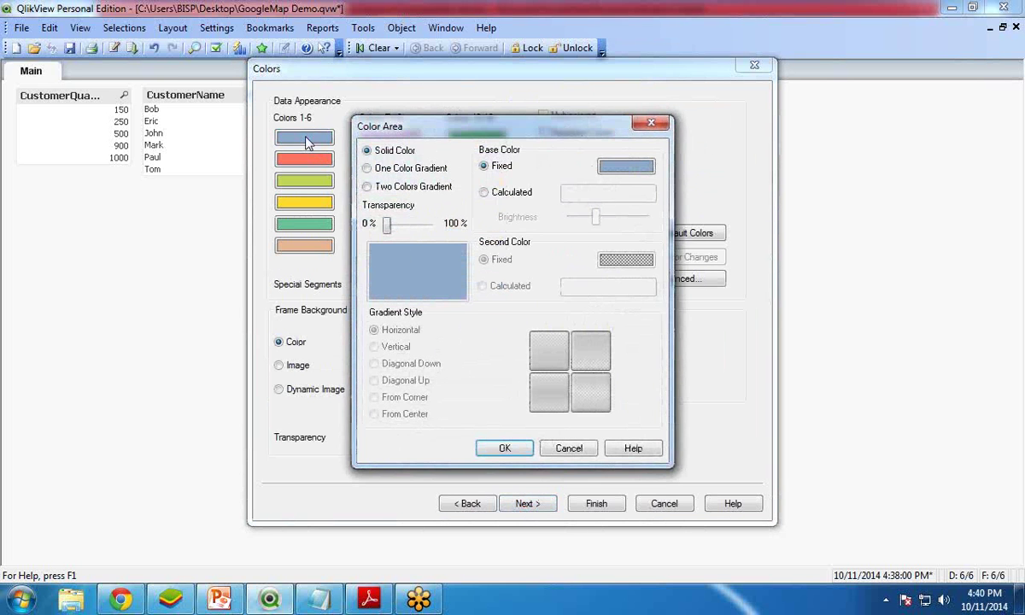
{"action": "left_click", "coordinate": [620, 171]}
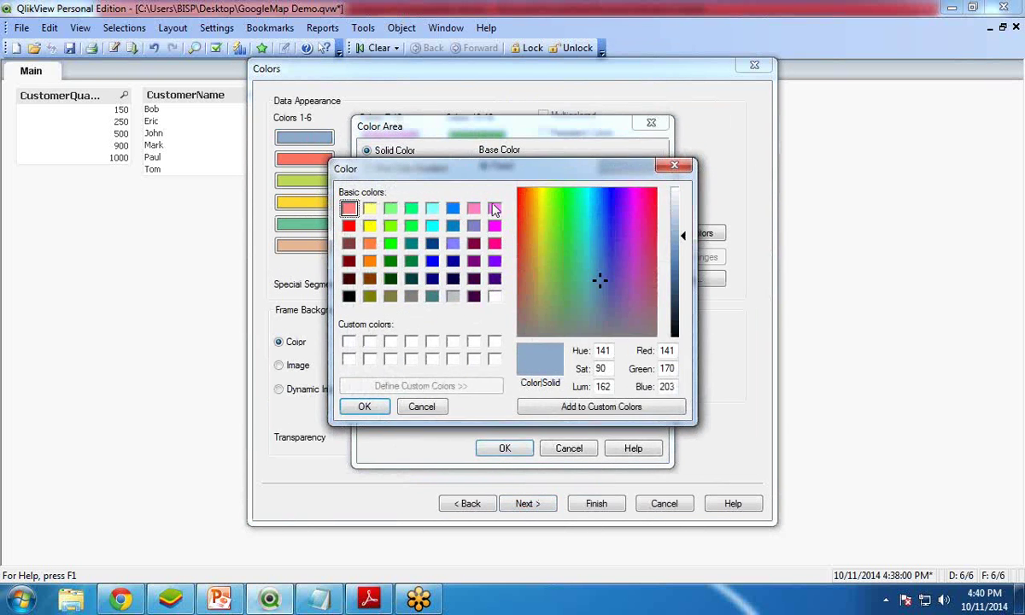
{"action": "left_click", "coordinate": [348, 260]}
{"action": "left_click", "coordinate": [364, 407]}
{"action": "left_click", "coordinate": [505, 448]}
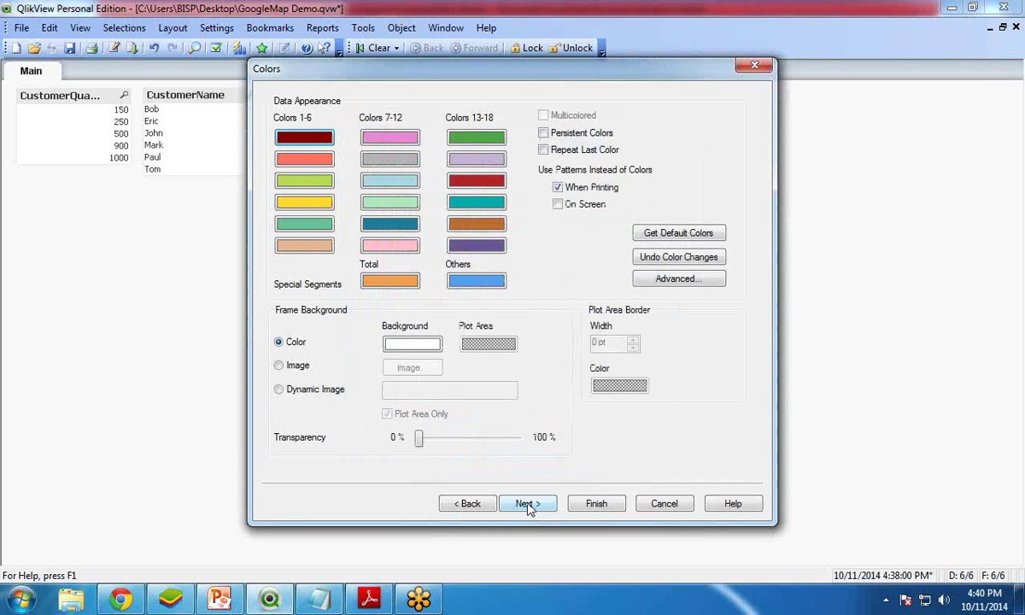
Set the frame background to Dynamic Image and copy the staticmap URL expression from Notepad.
{"action": "left_click", "coordinate": [278, 389]}
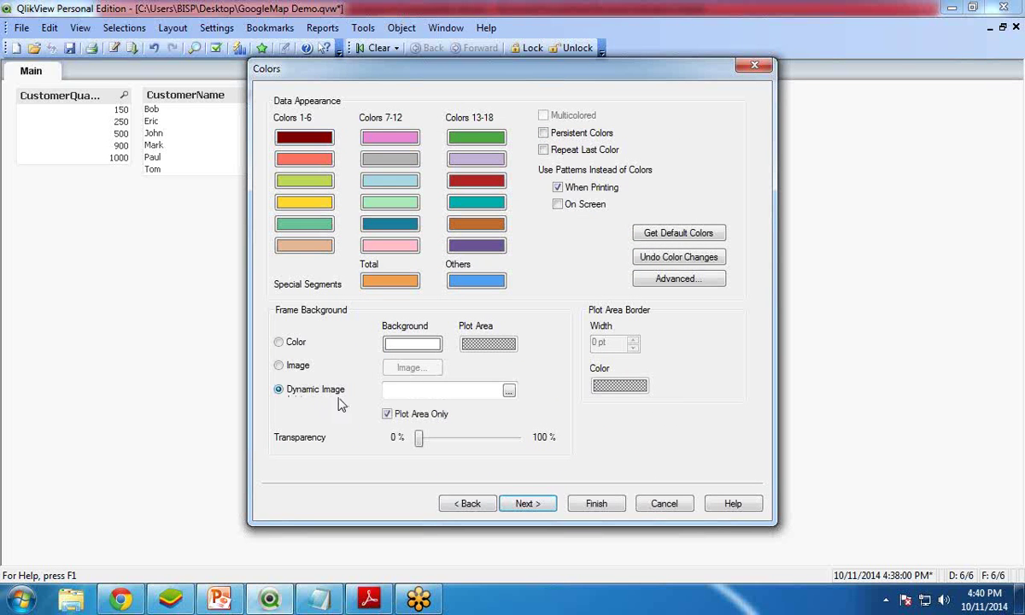
{"action": "left_click", "coordinate": [508, 390]}
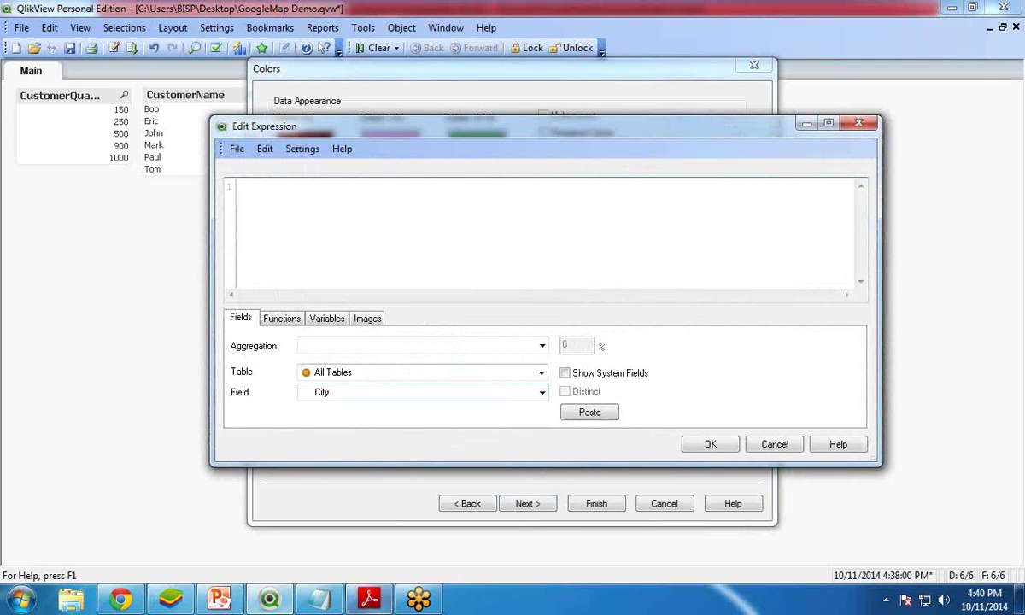
{"action": "left_click", "coordinate": [319, 598]}
{"action": "scroll", "coordinate": [126, 318], "scroll_direction": "up", "scroll_amount": 15}
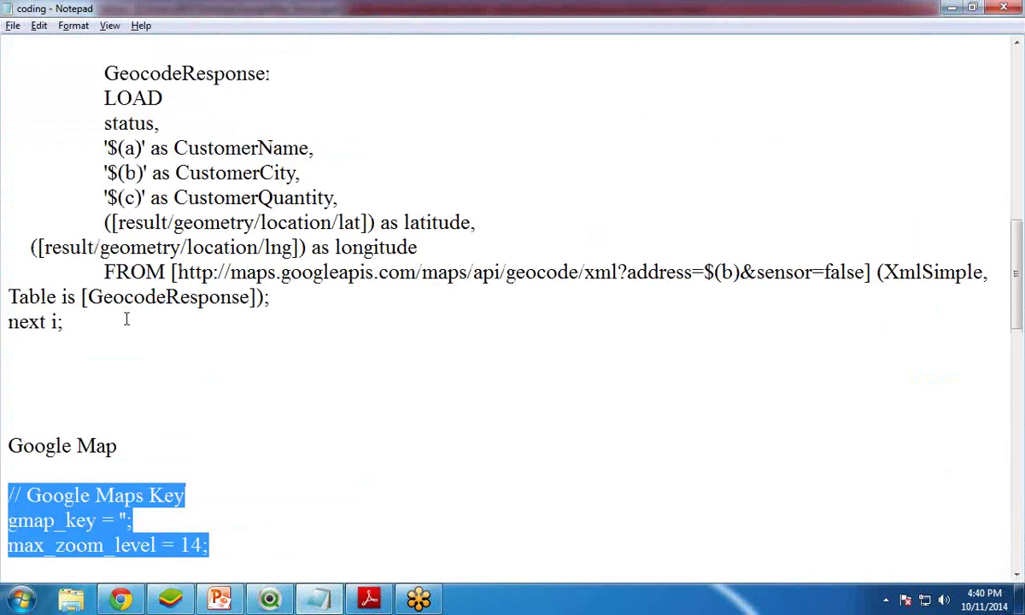
{"action": "left_click_drag", "start_coordinate": [6, 115], "coordinate": [186, 308]}
{"action": "key", "text": "ctrl+c"}
{"action": "key", "text": "alt+Tab"}
Paste the Google static-map URL as the background image expression and advance to Number.
{"action": "left_click", "coordinate": [313, 267]}
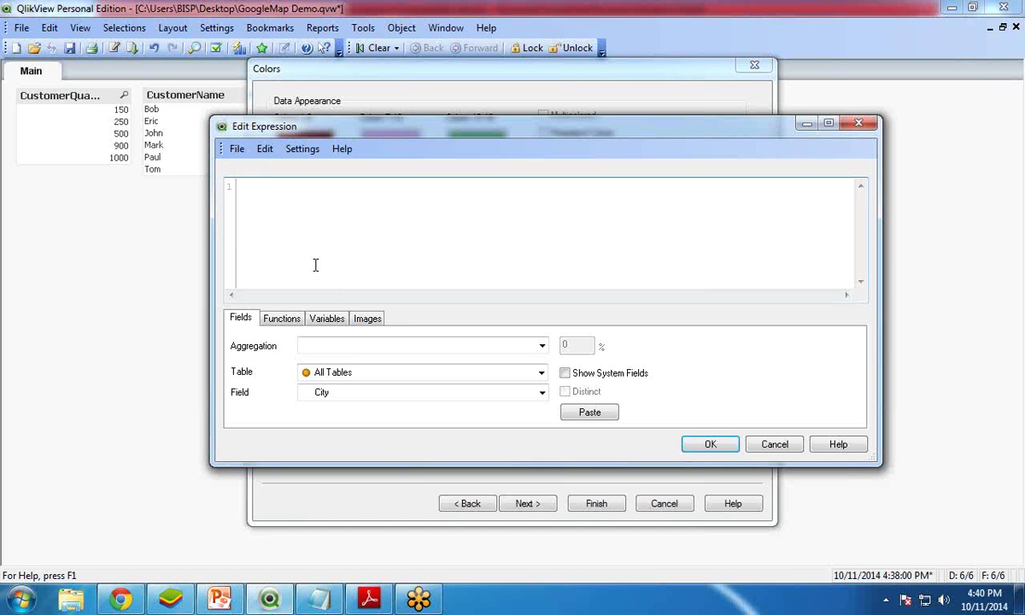
{"action": "key", "text": "ctrl+v"}
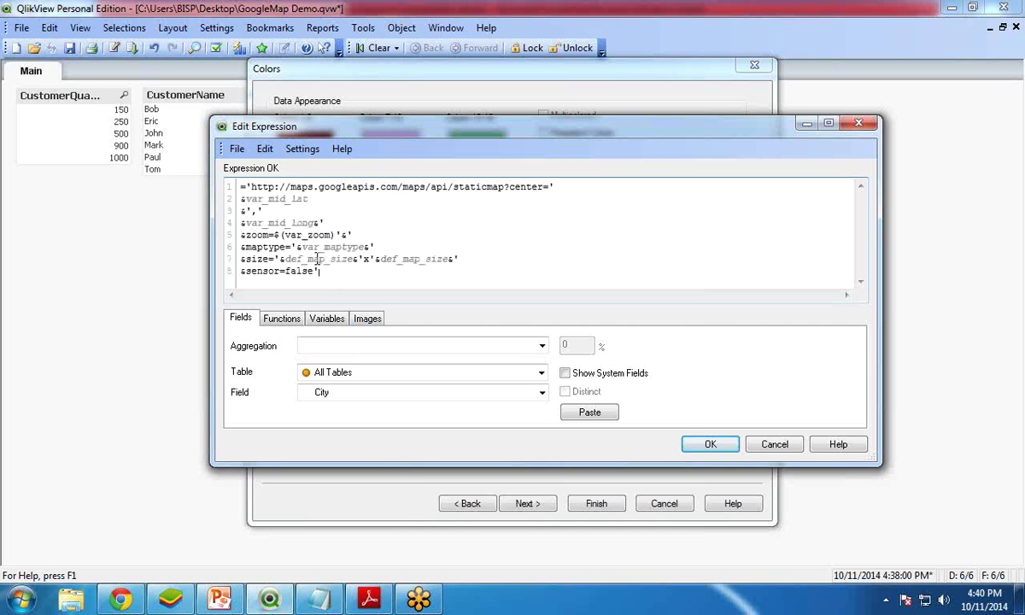
{"action": "left_click", "coordinate": [710, 445]}
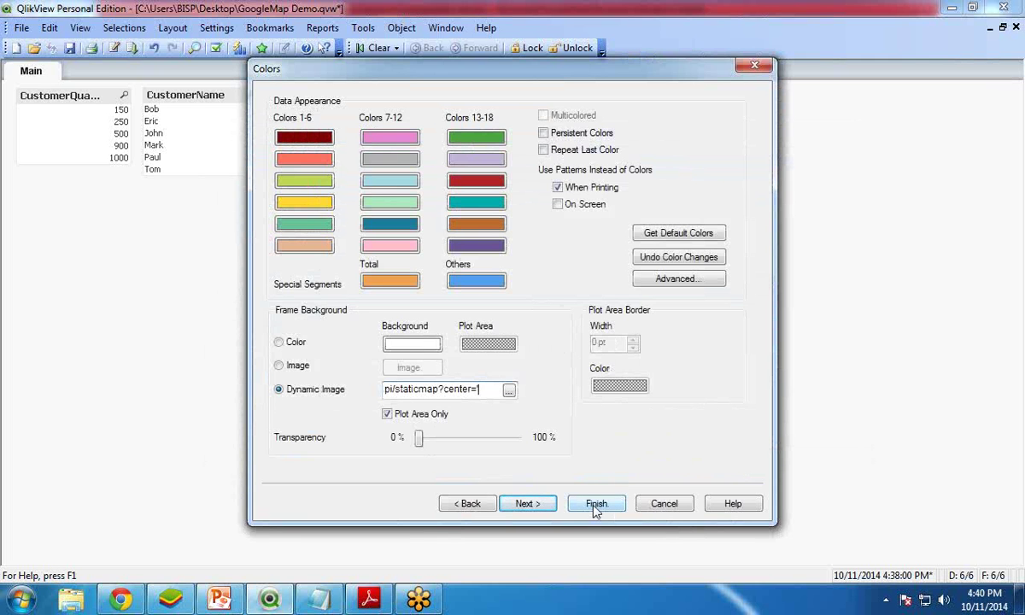
{"action": "left_click", "coordinate": [534, 507]}
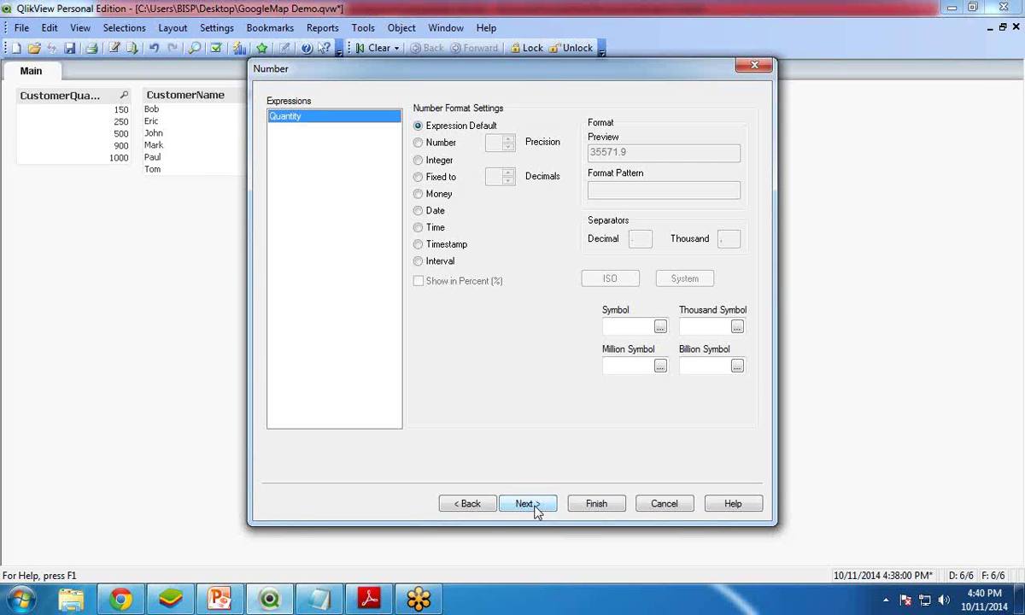
On the Caption page, set the Map chart's X-position to 5 and its width to 660.
{"action": "left_click", "coordinate": [530, 504]}
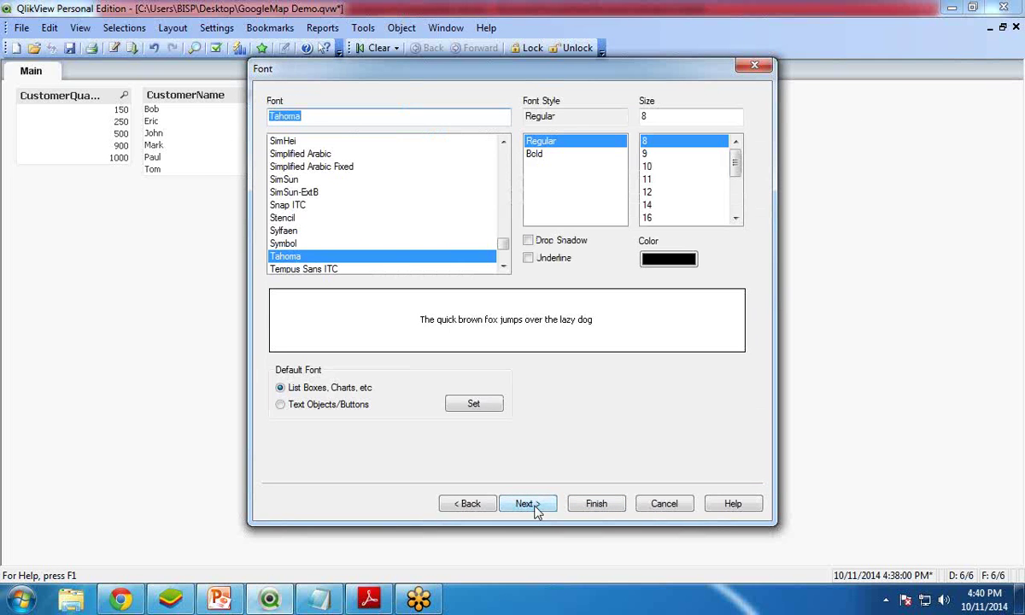
{"action": "left_click", "coordinate": [531, 504]}
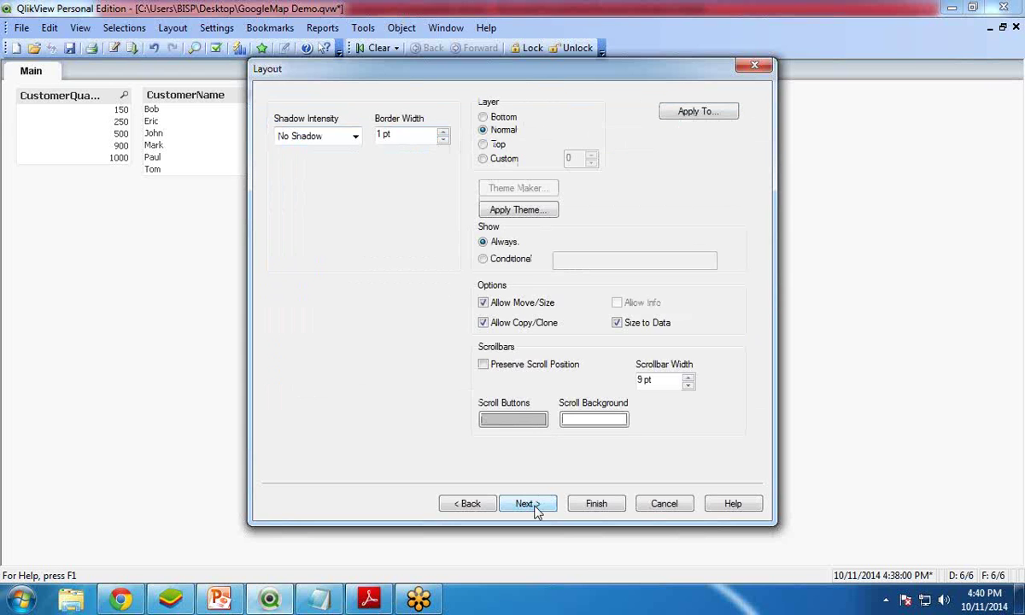
{"action": "left_click", "coordinate": [529, 504]}
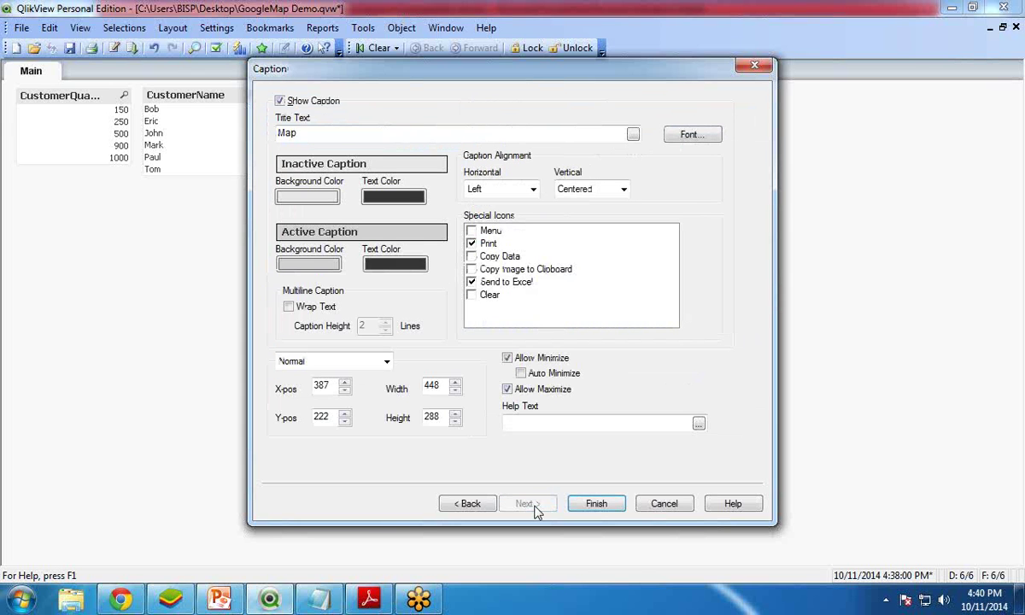
{"action": "double_click", "coordinate": [331, 384]}
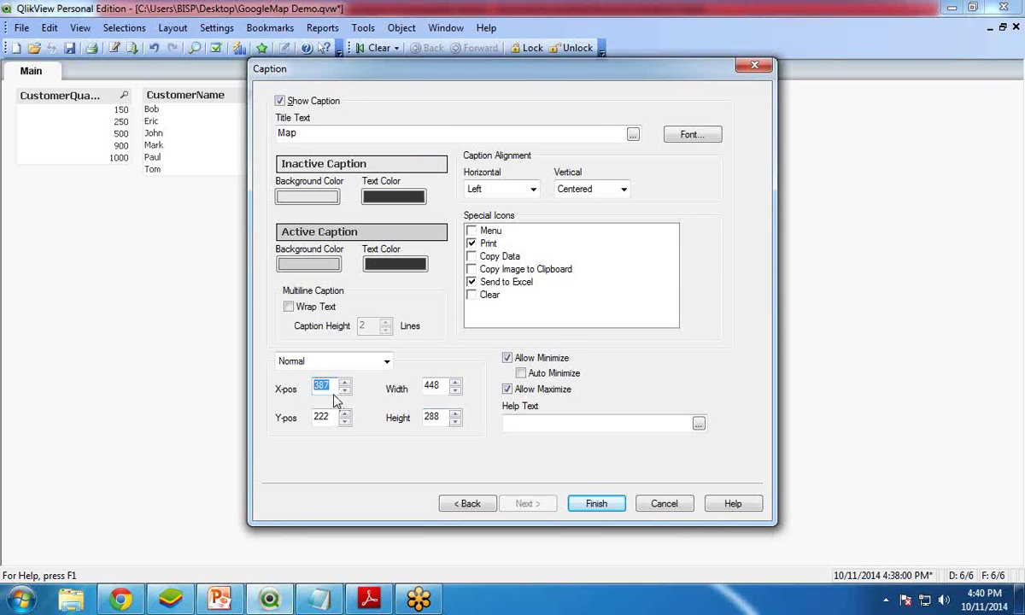
{"action": "type", "text": "5"}
{"action": "double_click", "coordinate": [432, 385]}
{"action": "type", "text": "60"}
Set the chart's Y-position to 27 and height to 600, then return to Number.
{"action": "double_click", "coordinate": [322, 417]}
{"action": "type", "text": "27"}
{"action": "double_click", "coordinate": [416, 417]}
{"action": "type", "text": "60"}
{"action": "left_click", "coordinate": [467, 504]}
{"action": "left_click", "coordinate": [466, 504]}
Clear Plot Area Only on the Colors page and finish the Map chart.
{"action": "left_click", "coordinate": [466, 504]}
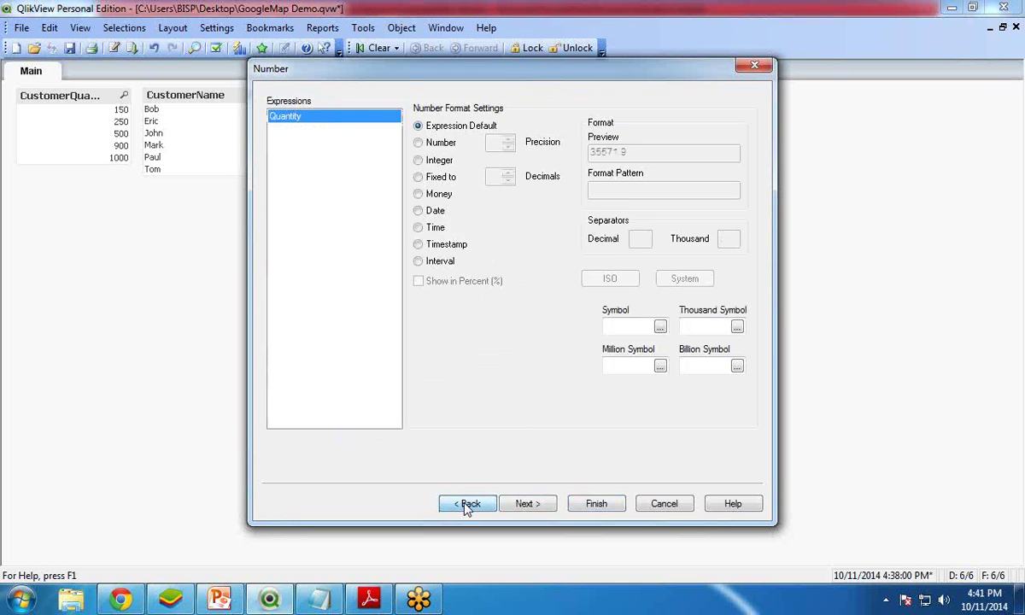
{"action": "left_click", "coordinate": [467, 504]}
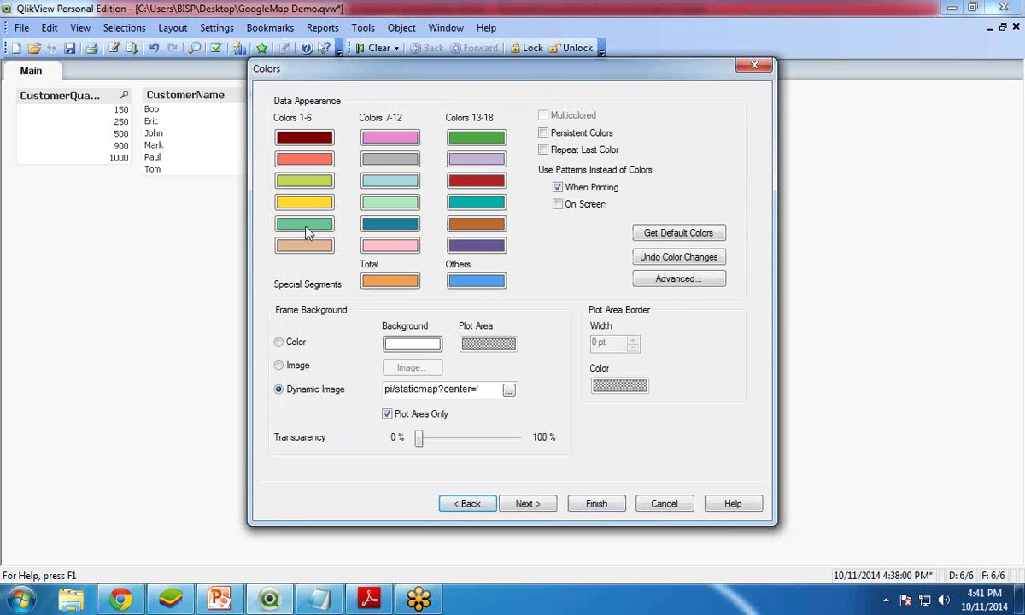
{"action": "left_click", "coordinate": [387, 415]}
{"action": "left_click", "coordinate": [597, 504]}
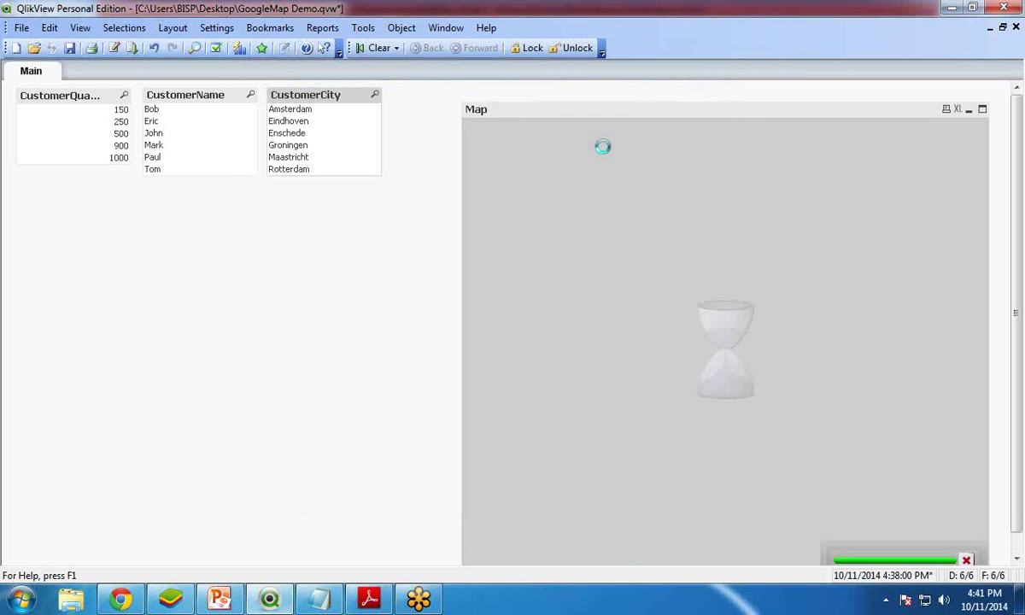
Nudge the Map chart up-left, then select Amsterdam, Eindhoven and Maastricht in CustomerCity.
{"action": "left_click_drag", "start_coordinate": [682, 111], "coordinate": [658, 97]}
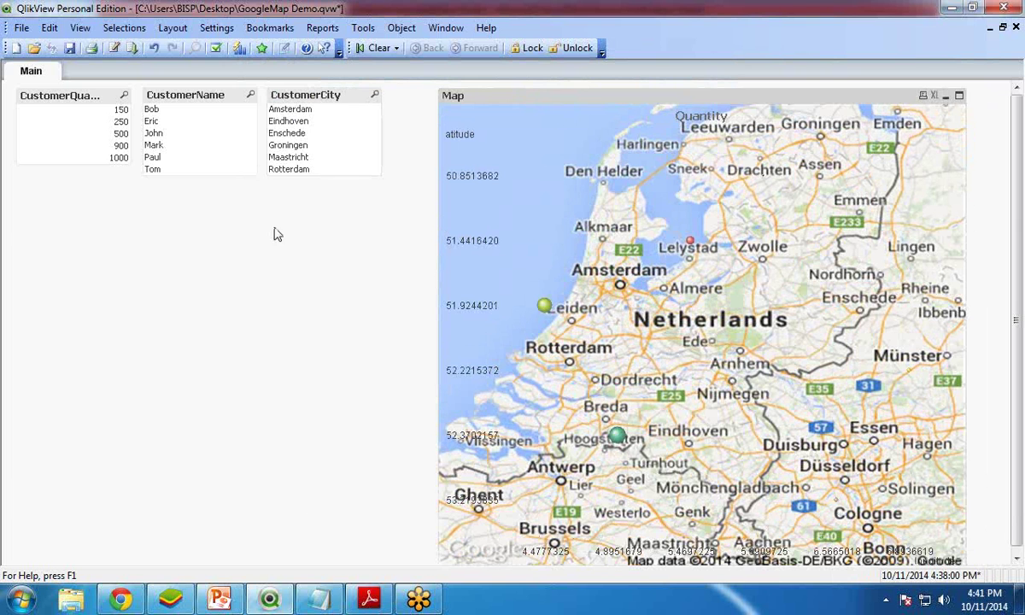
{"action": "left_click", "coordinate": [289, 112]}
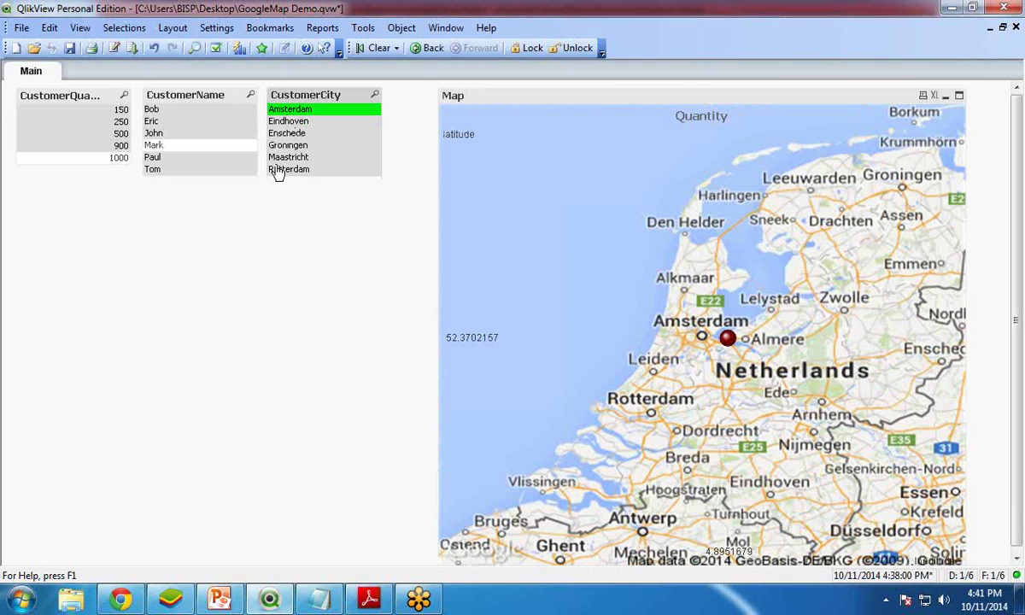
{"action": "left_click", "coordinate": [288, 123]}
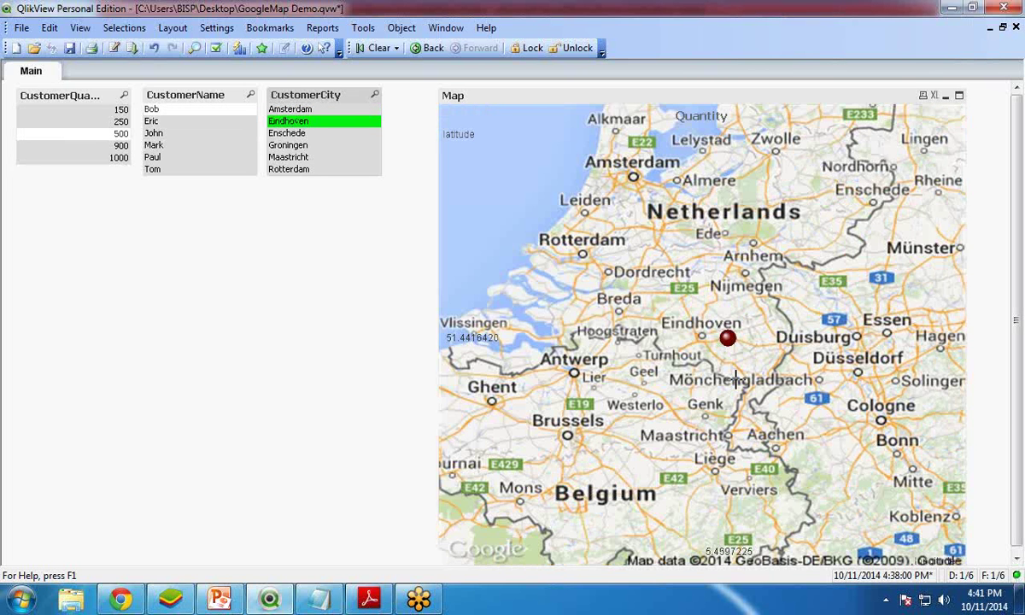
{"action": "left_click", "coordinate": [275, 157]}
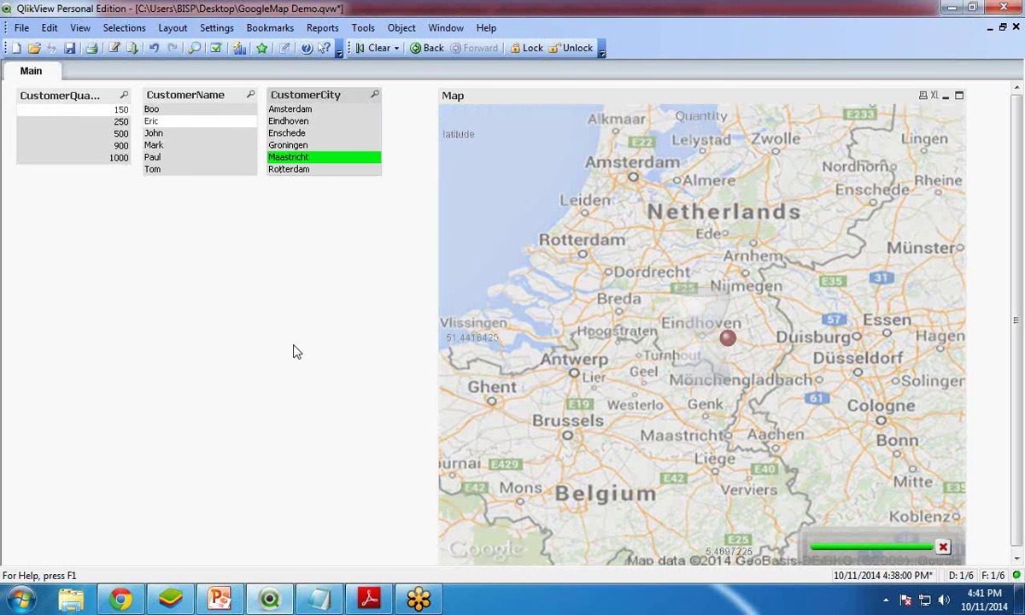